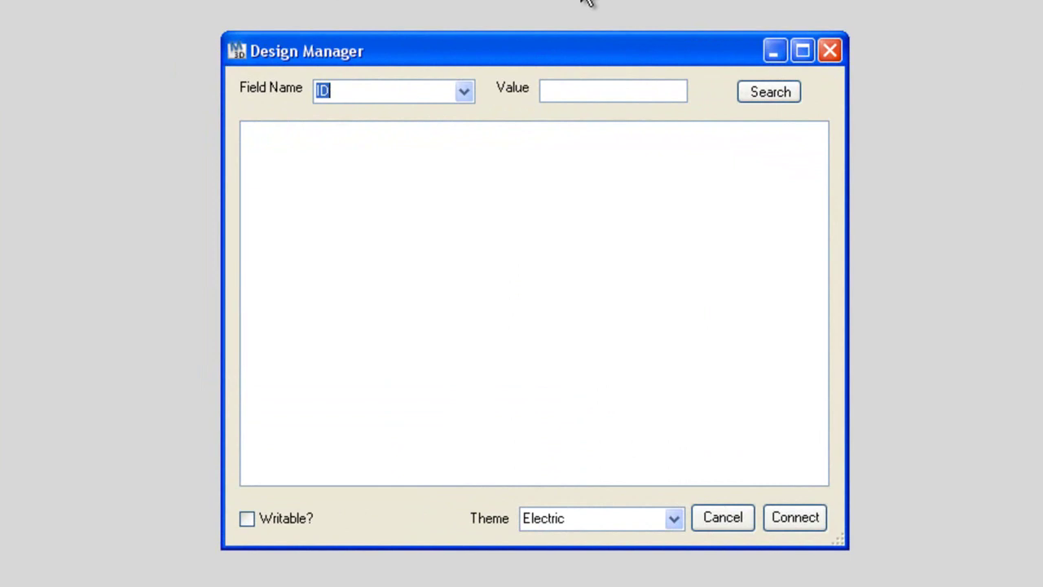
Step: Search for designs whose ID field matches "fdo"
click(464, 93)
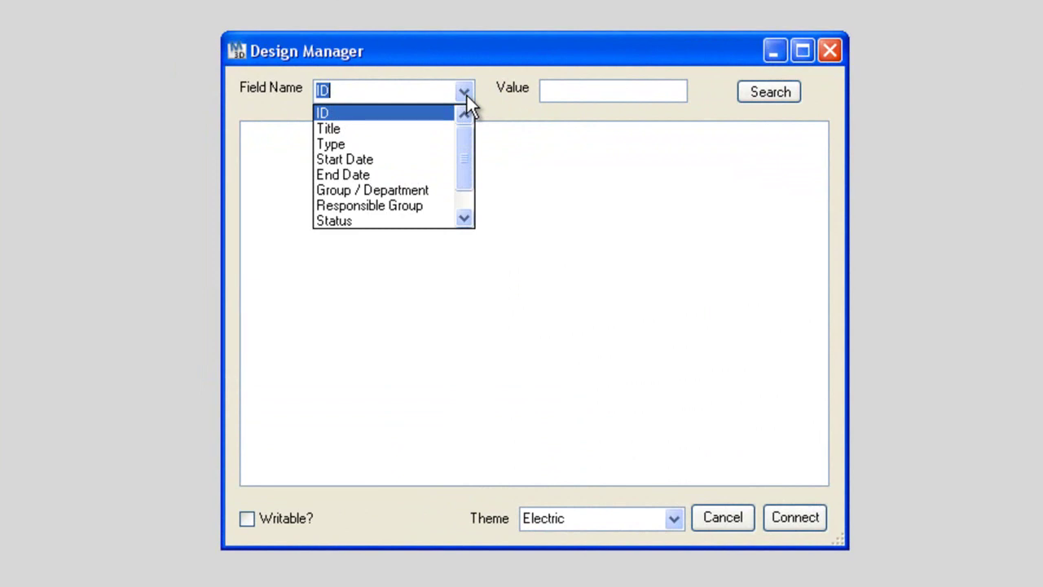
click(469, 59)
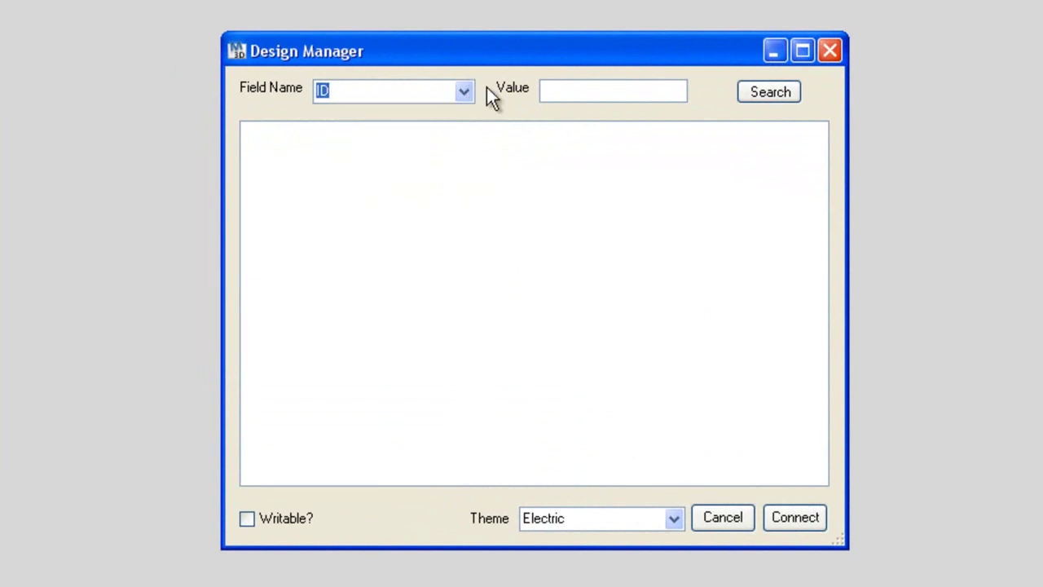
click(593, 84)
text(fdo)
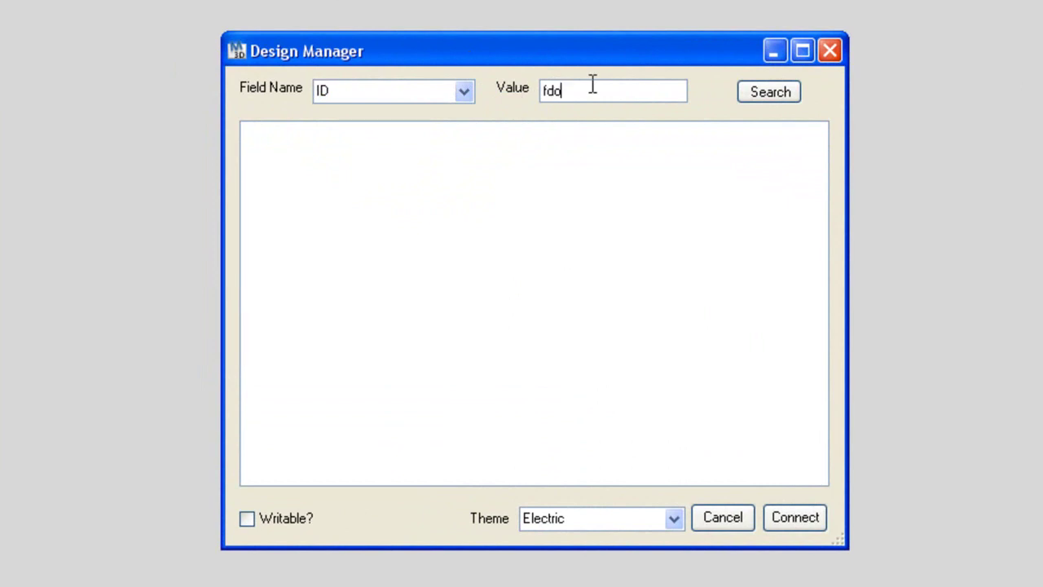
click(761, 93)
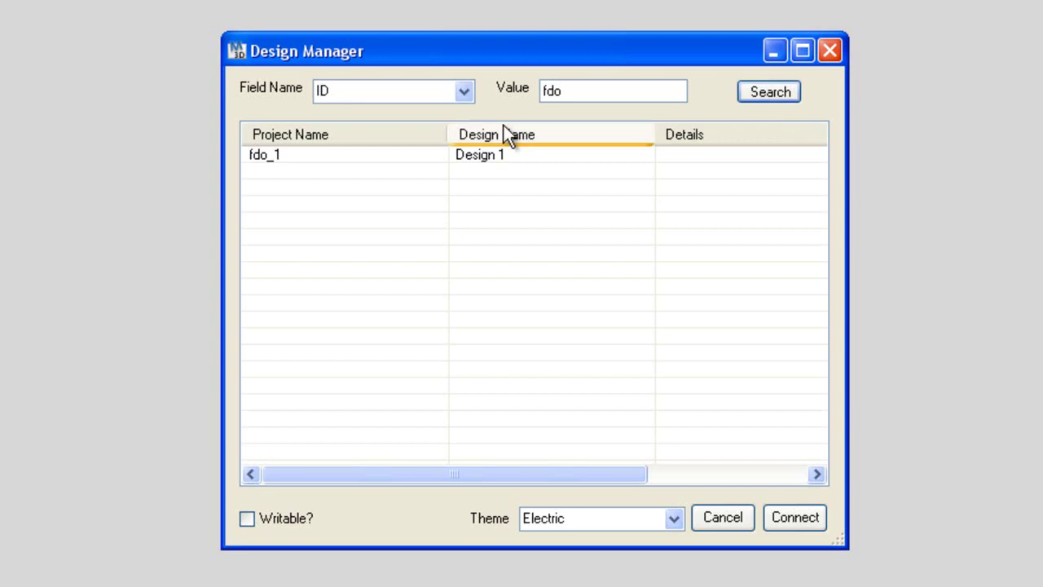
Step: Connect to Design 1 of project fdo_1 as writable with the Gas theme
click(299, 160)
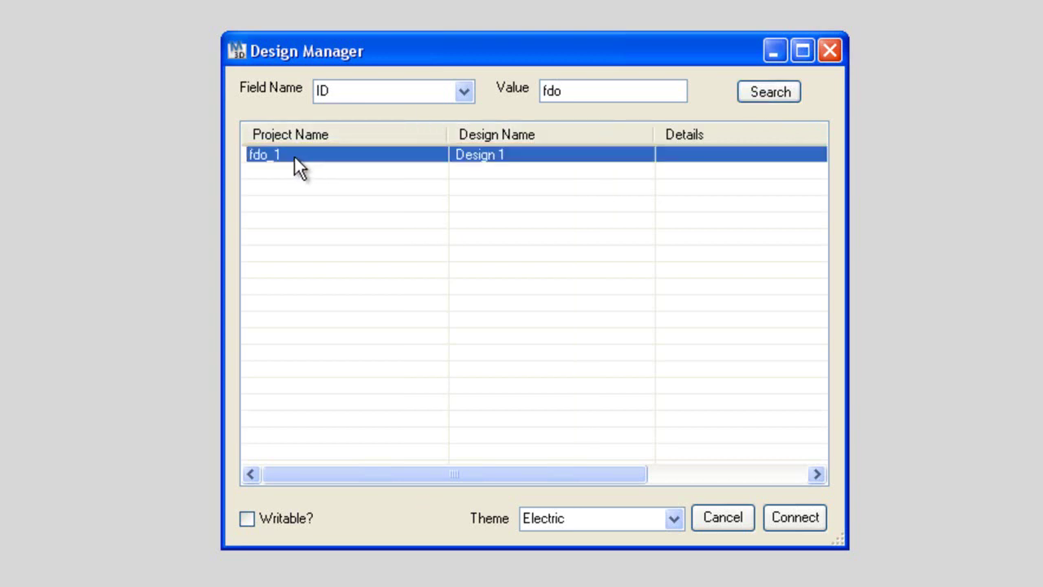
click(249, 519)
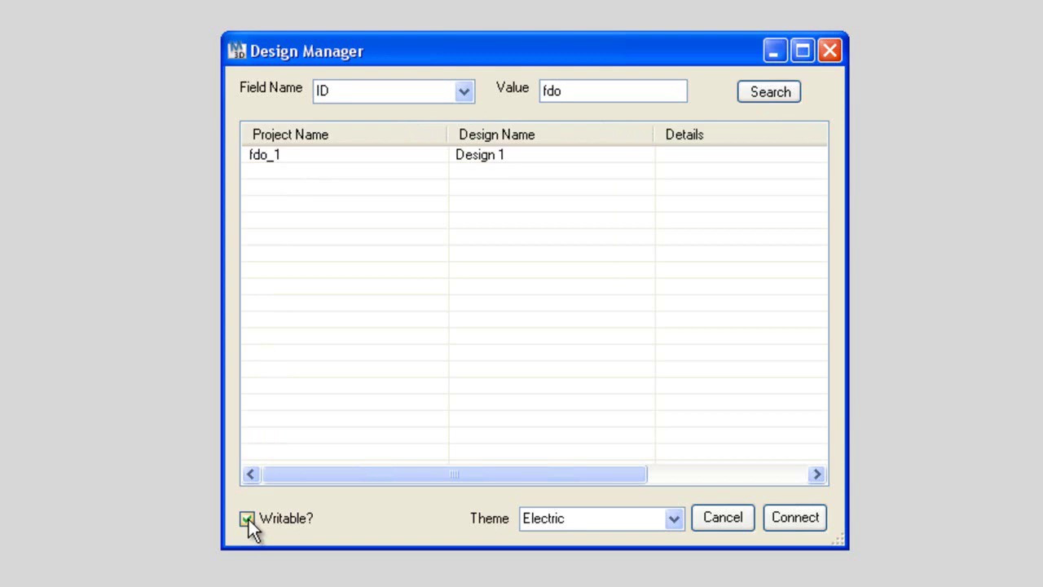
click(674, 521)
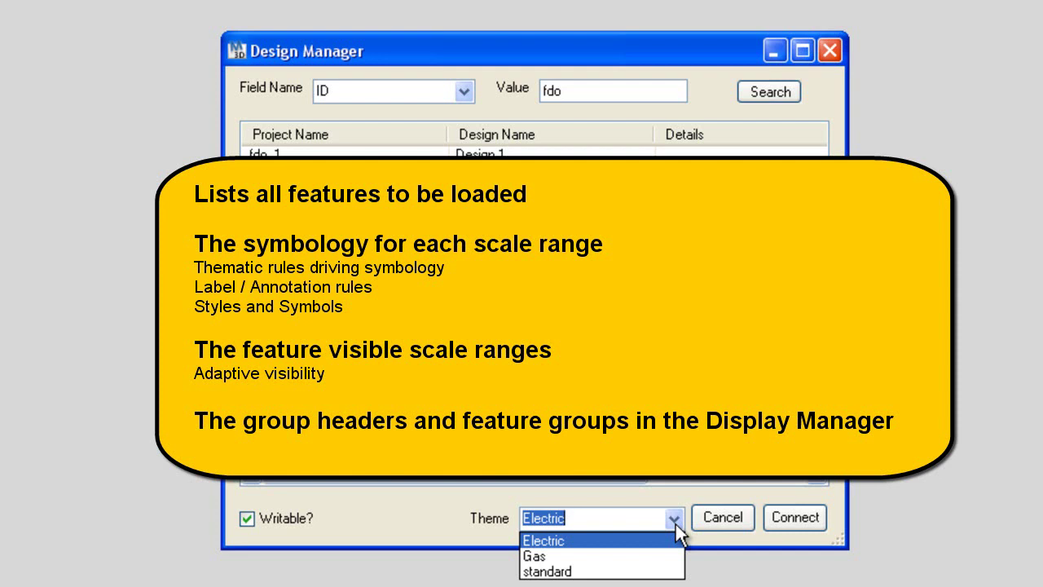
click(570, 563)
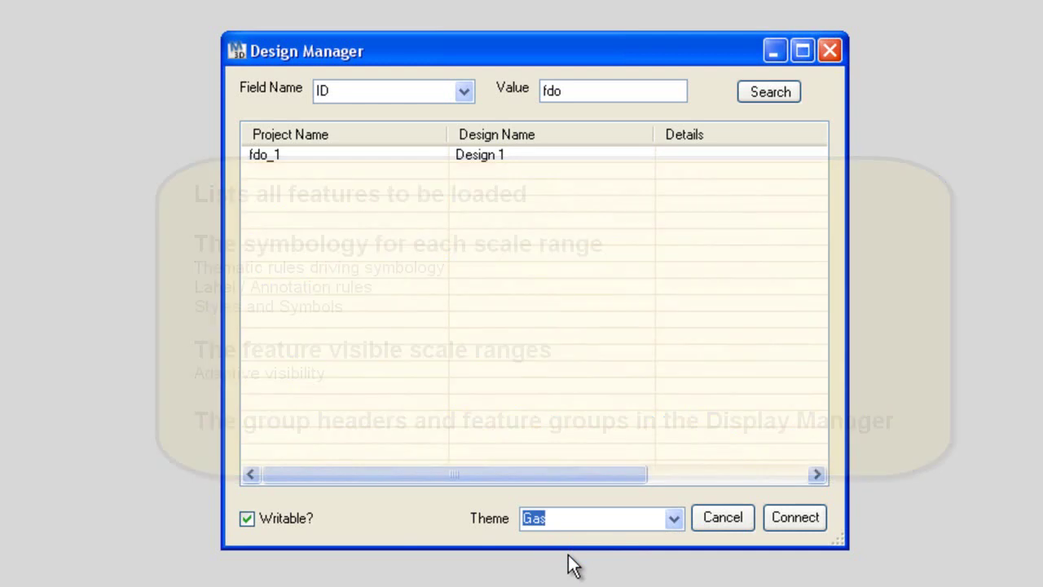
click(795, 521)
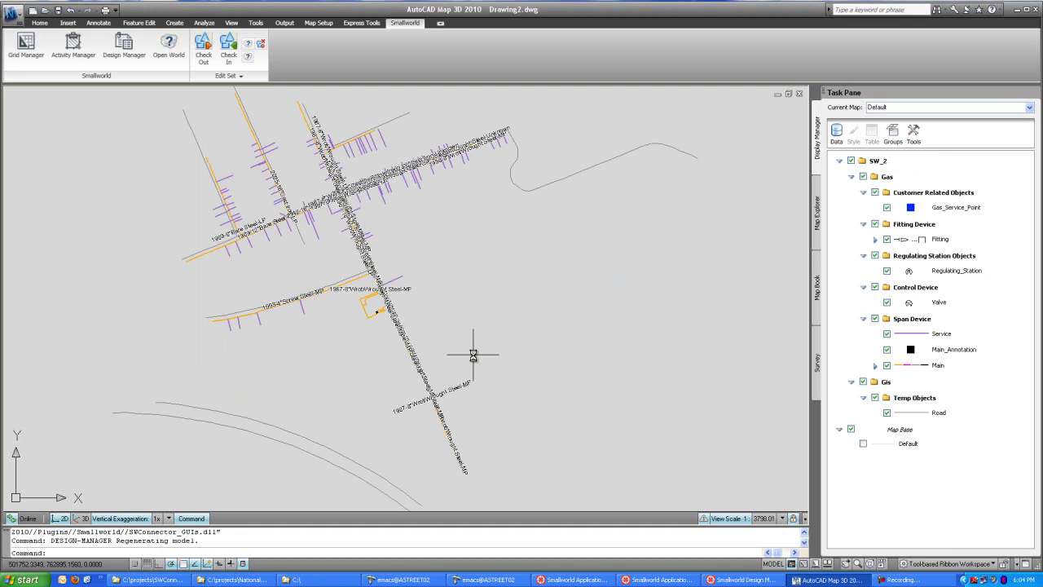
Step: Examine the loaded gas network in the map and the Gas and Gis layer groups
scroll(350, 247, up, 2)
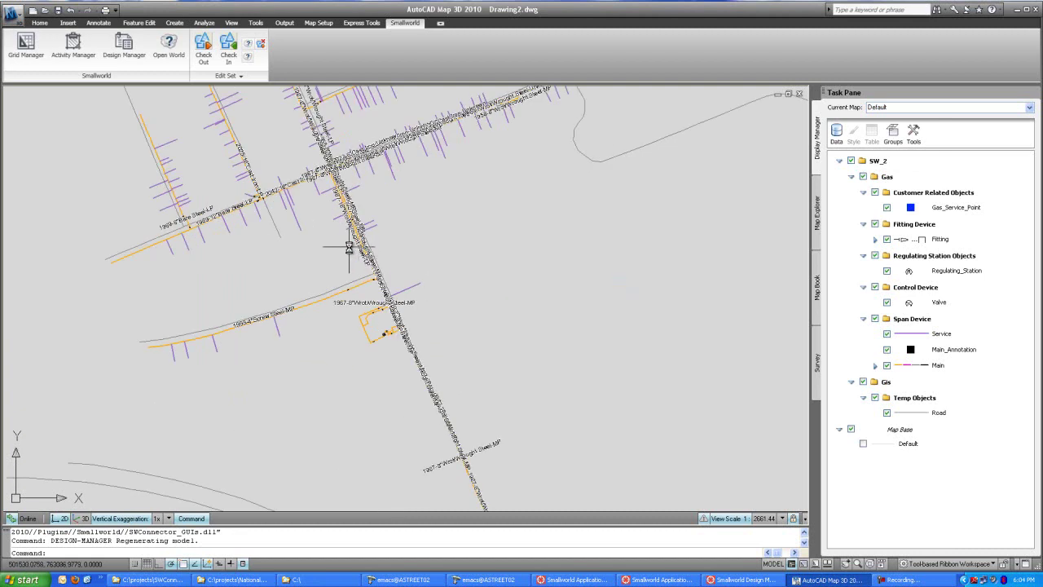
scroll(348, 247, up, 2)
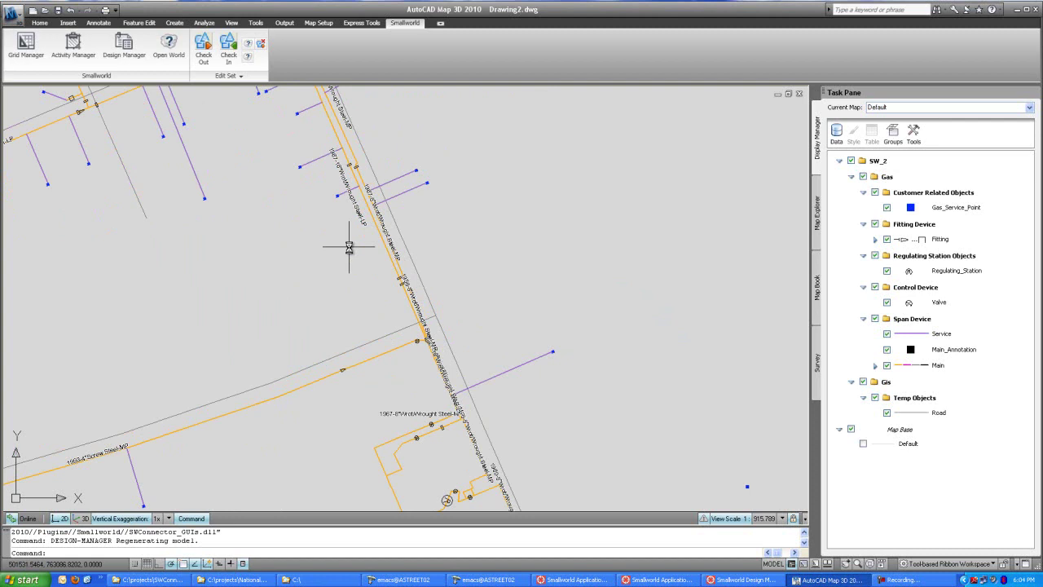
scroll(349, 247, up, 1)
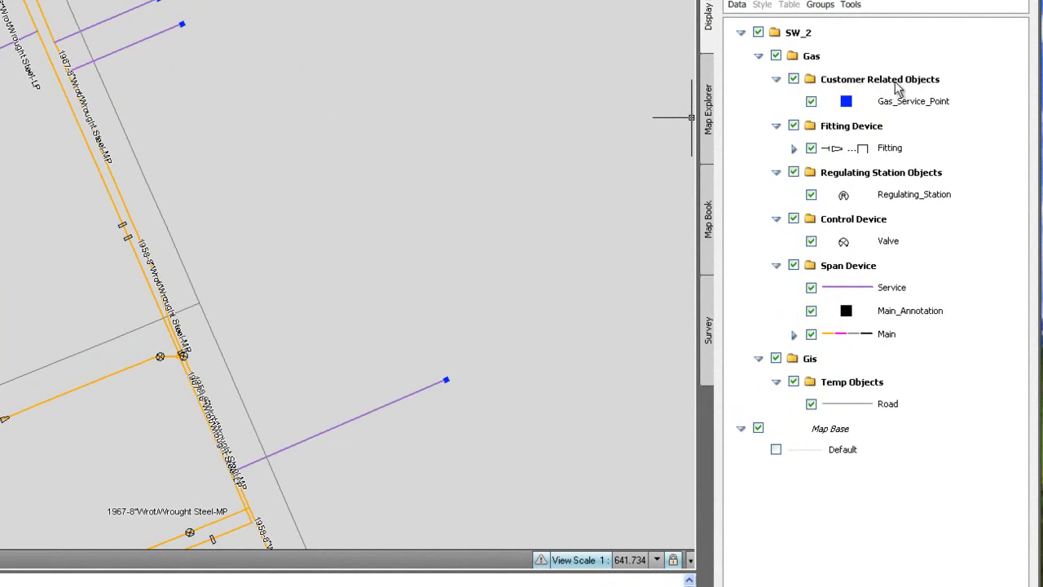
click(759, 57)
click(760, 79)
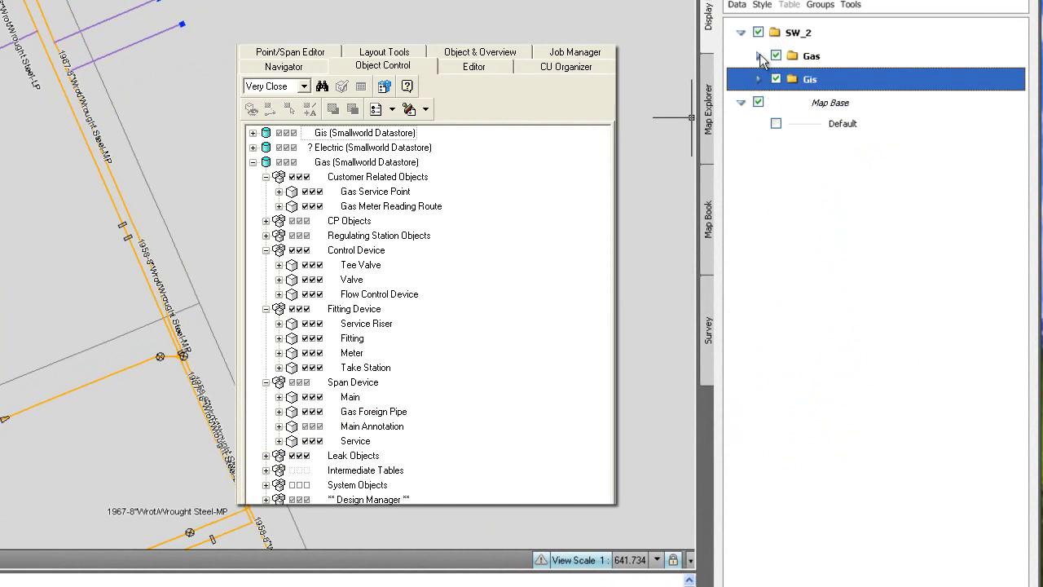
click(759, 57)
Step: Open the Fitting layer's style for editing and bring up the symbol choices for the Flange rule
right_click(887, 149)
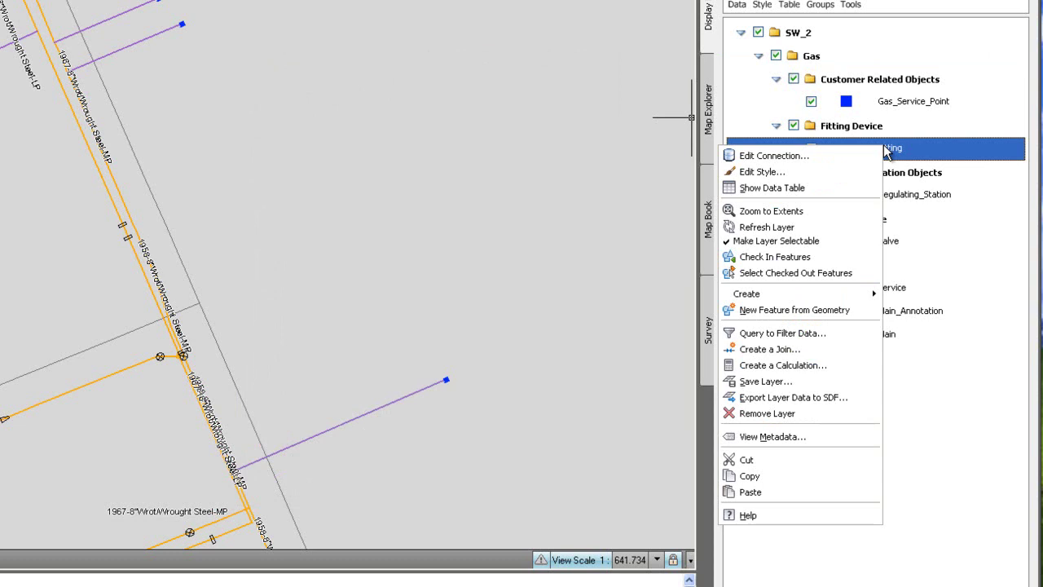
click(798, 172)
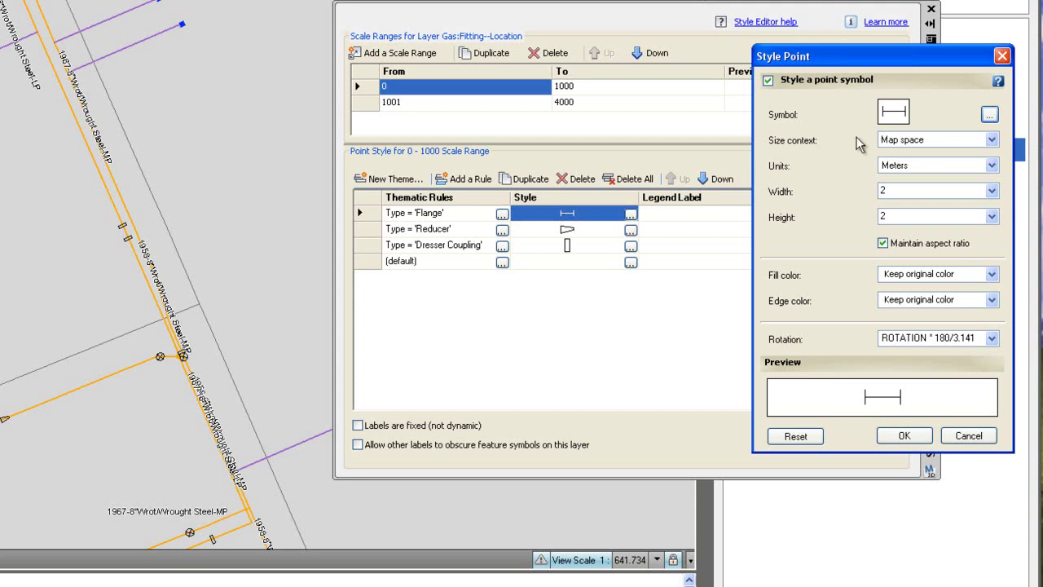
click(989, 114)
drag(541, 423, 1000, 535)
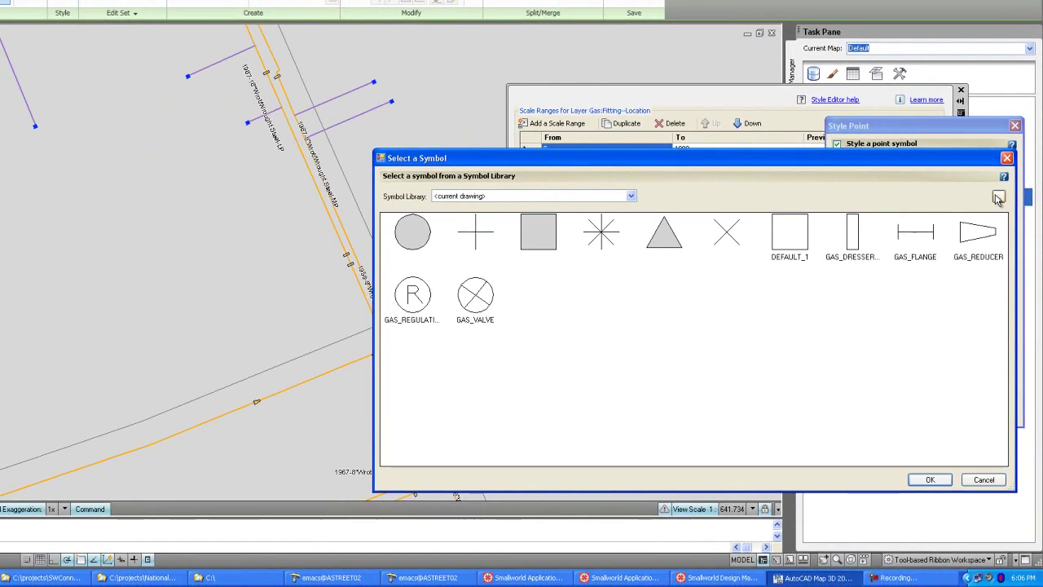
Step: Load the ups_symbols.dwg symbol library, look through its symbols, and close the symbol and style editors
click(980, 150)
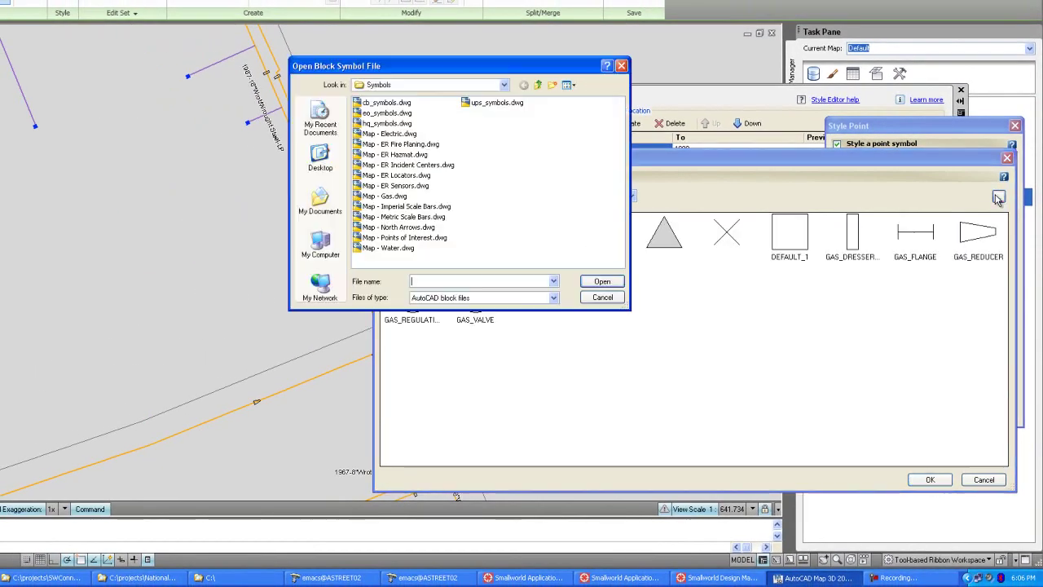
double_click(507, 105)
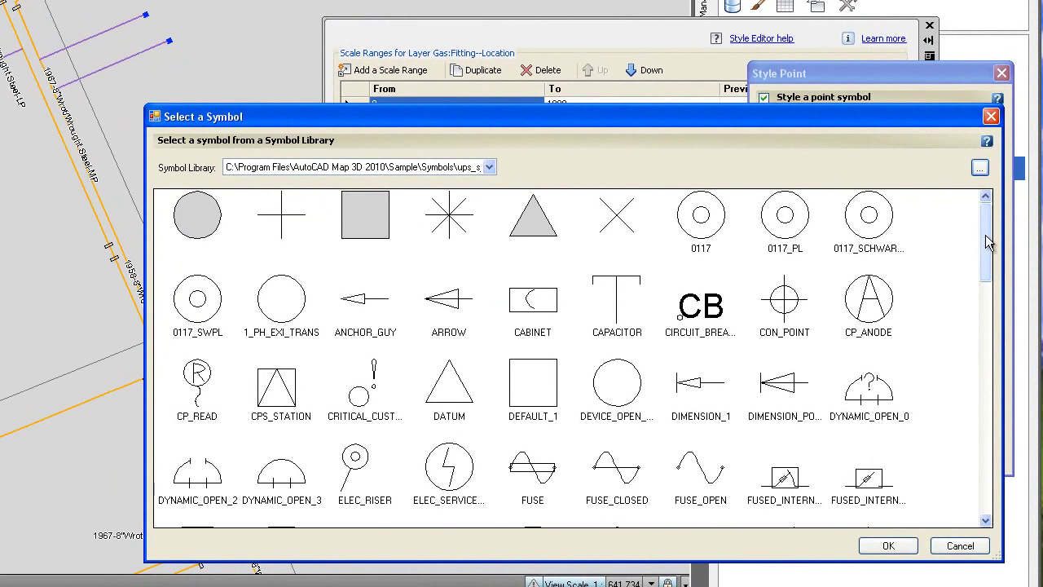
drag(985, 234, 991, 497)
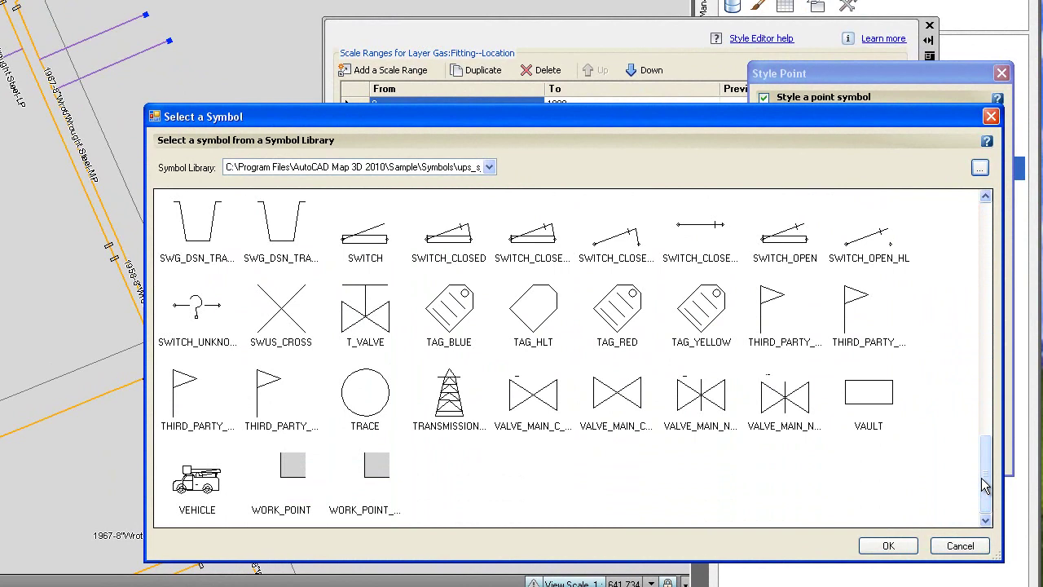
click(991, 117)
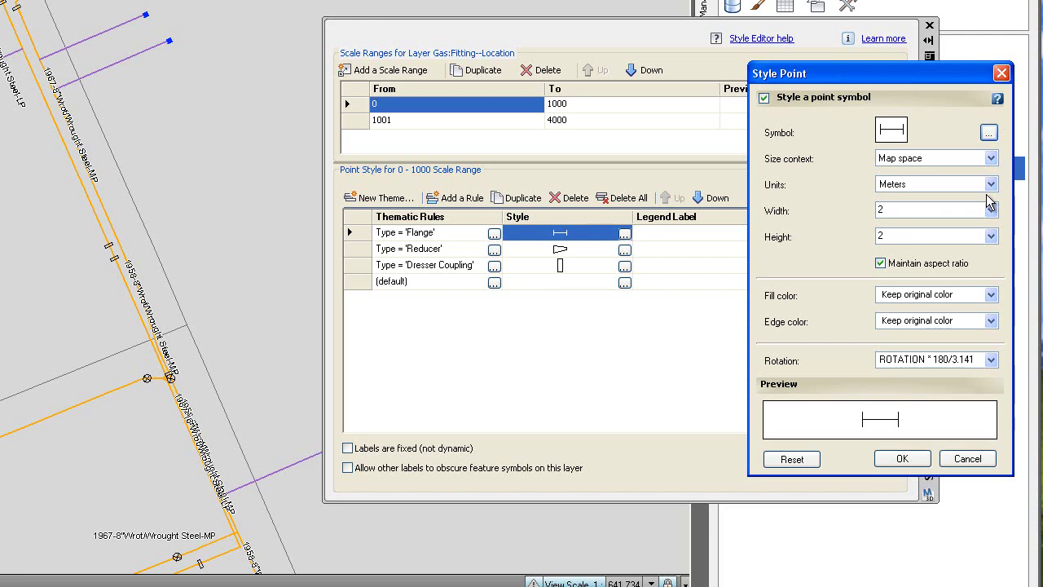
click(1002, 74)
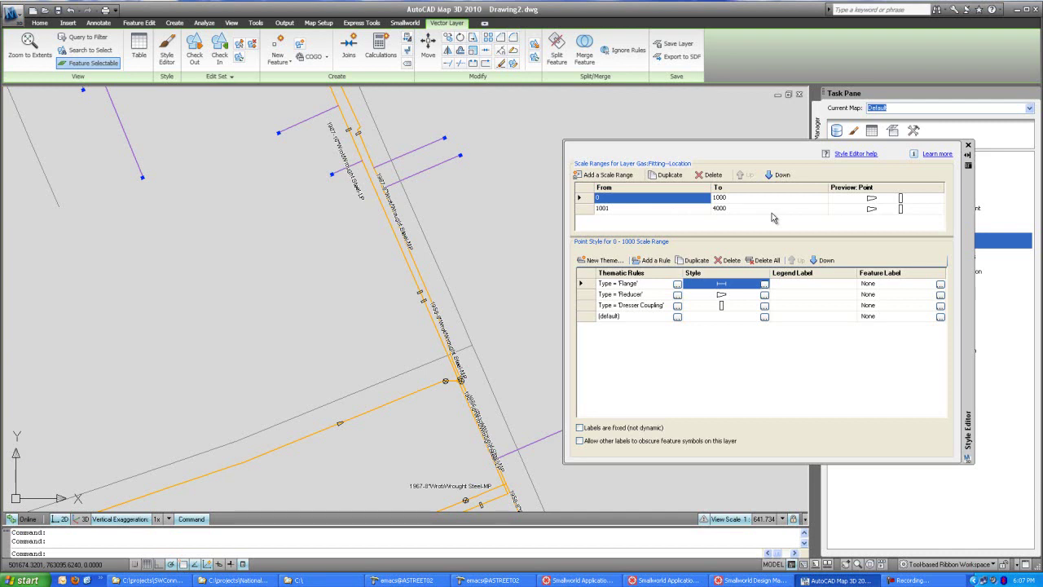
click(969, 145)
Step: Create a new MultiLine Main--Route feature as one straight segment running up from the Cast Iron-LP main, west of the road intersection
scroll(288, 156, down, 3)
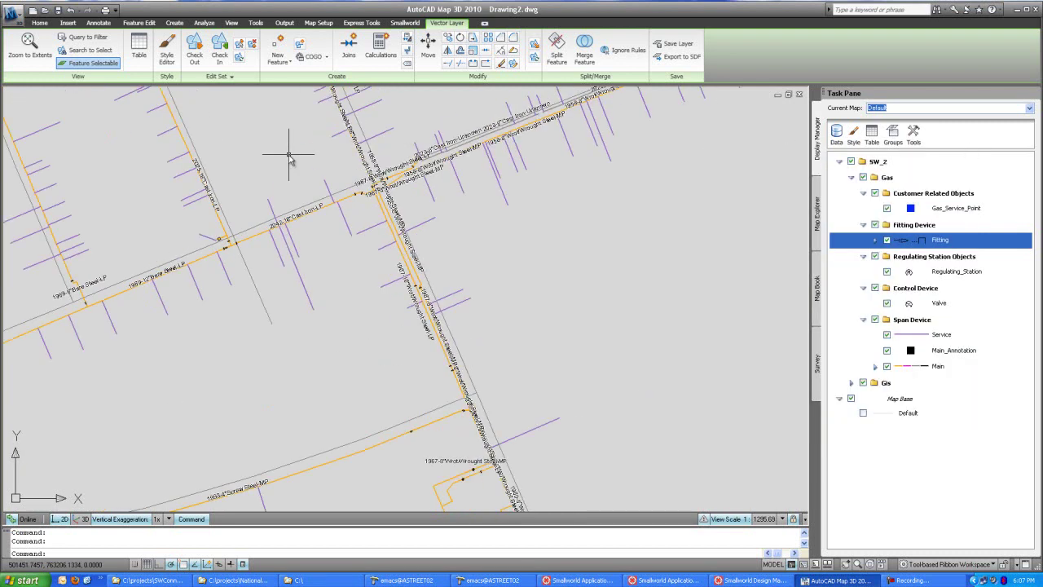
scroll(288, 155, up, 2)
scroll(288, 155, up, 1)
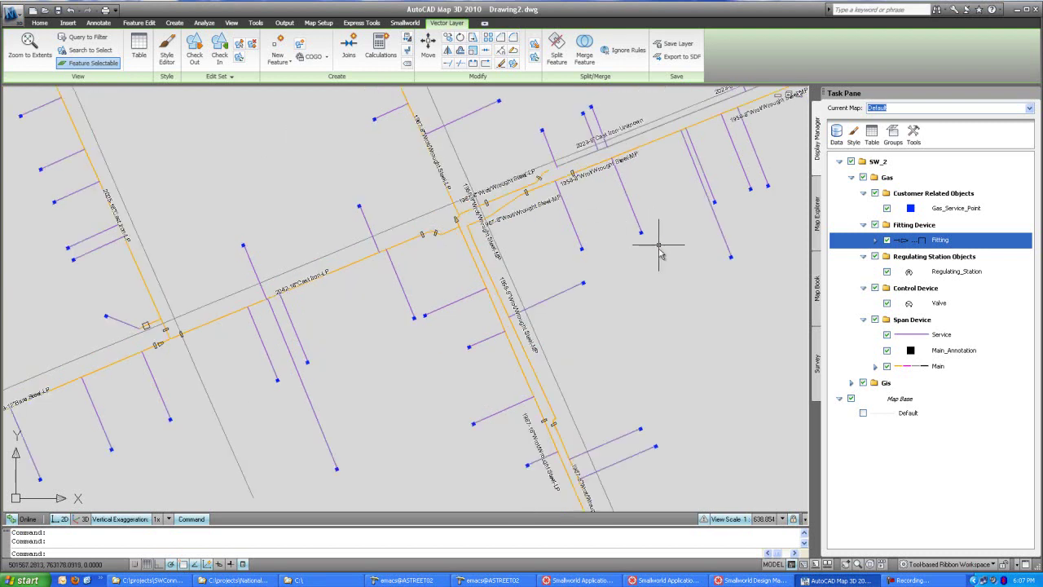
click(938, 369)
right_click(938, 368)
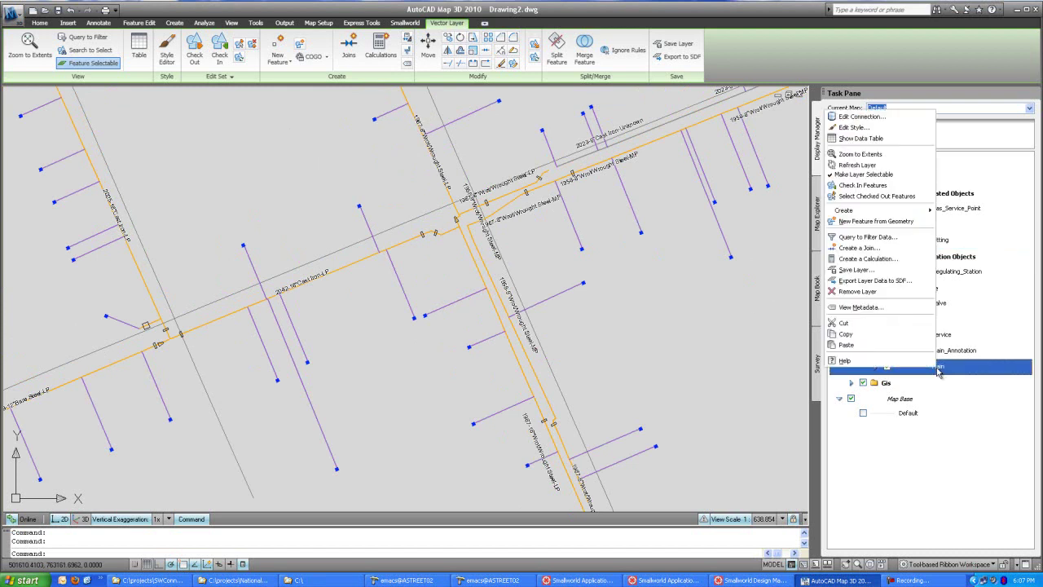
mouse_move(898, 210)
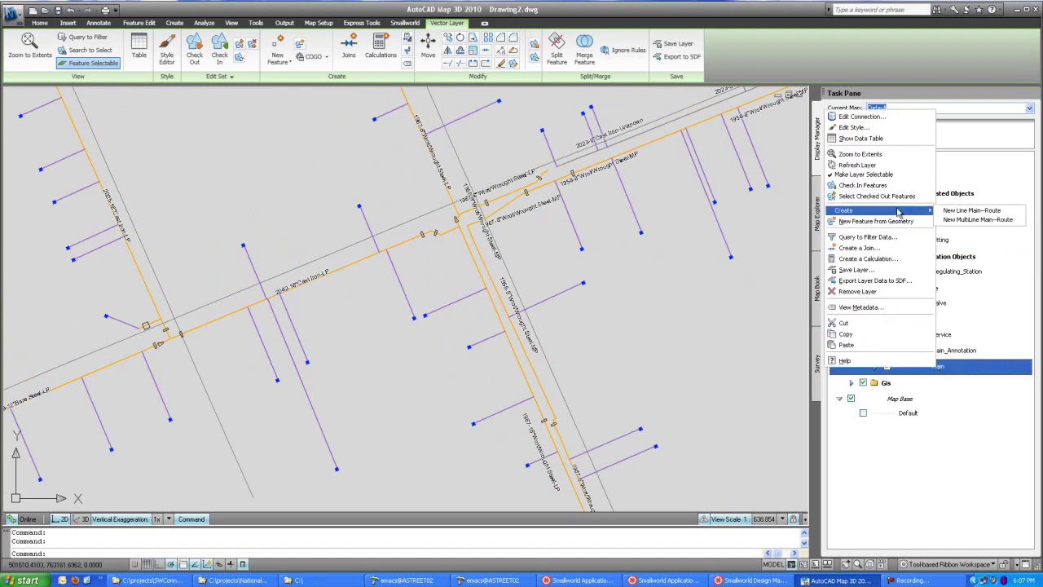
click(984, 218)
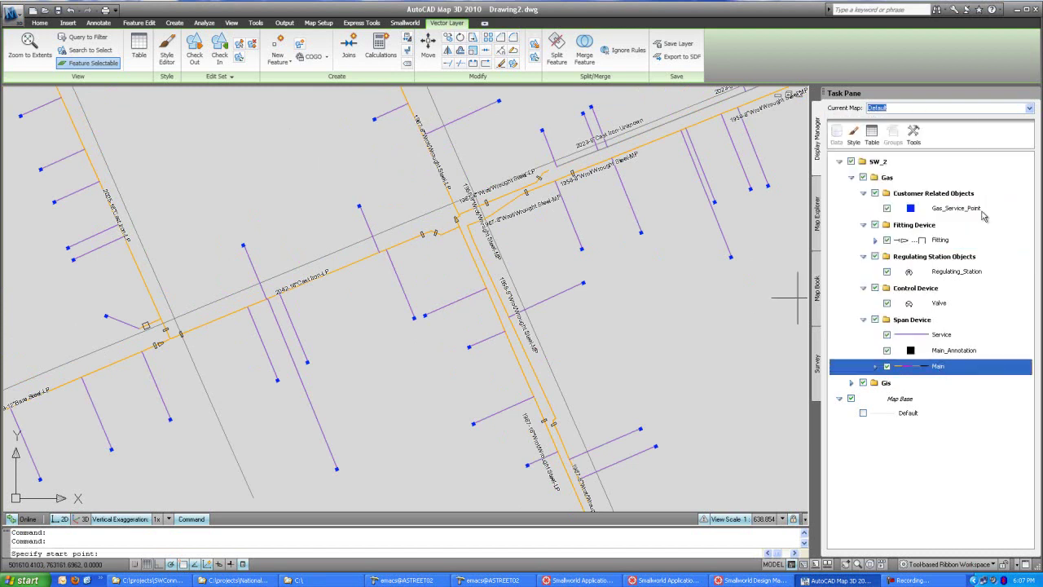
click(359, 259)
click(317, 136)
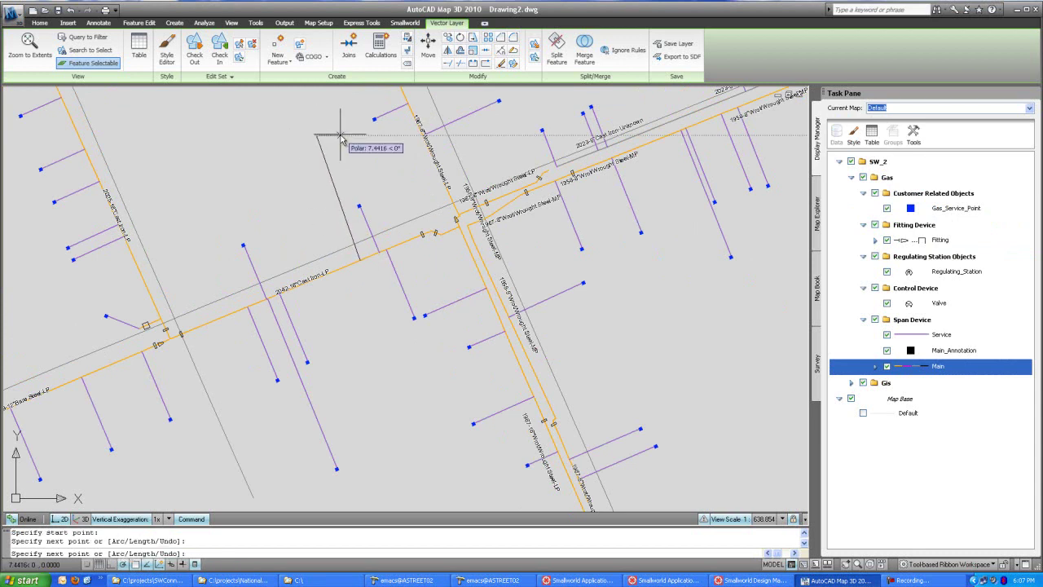
key(Return)
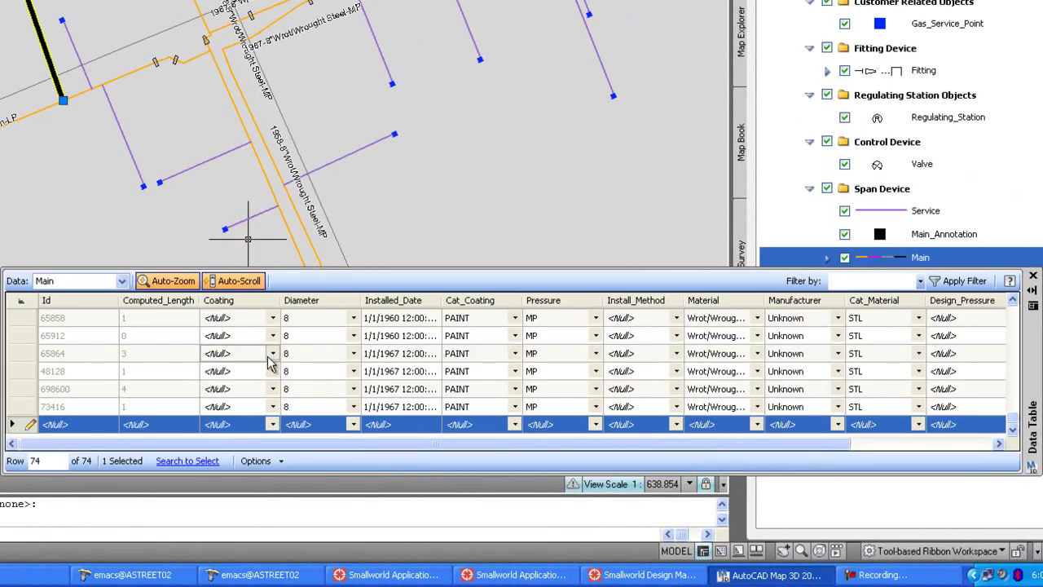
Step: Copy the attributes of the last existing main in the data table to the new main's empty row
click(18, 407)
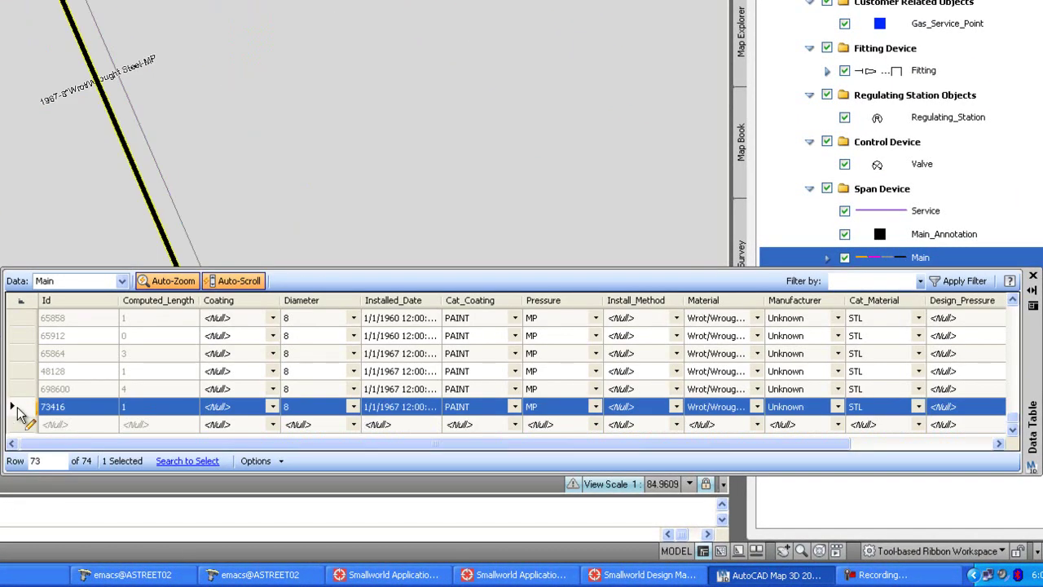
click(19, 424)
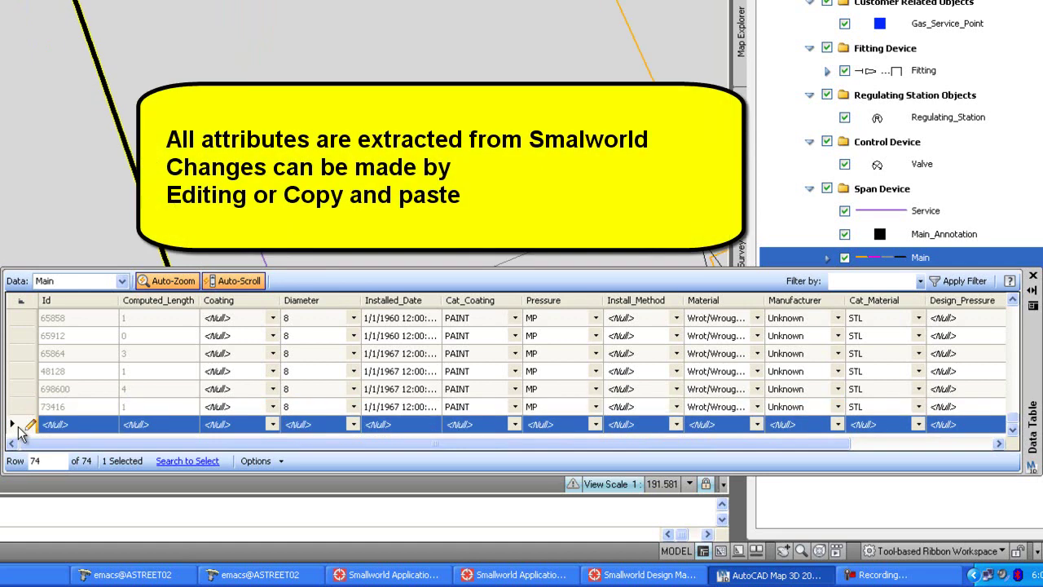
key(ctrl+v)
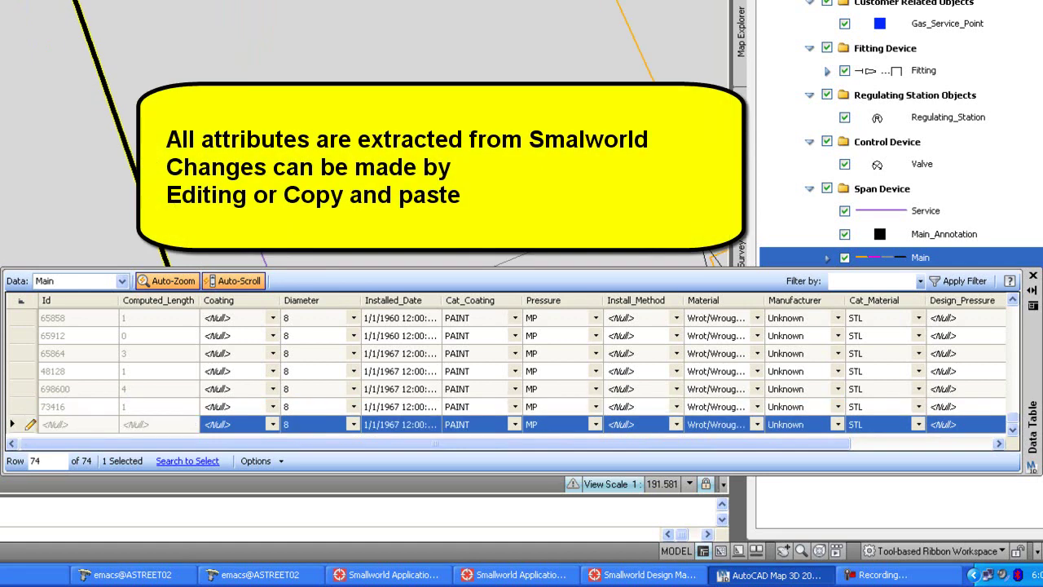
Step: Set the new main's installed date to 4/25/2011 and its status to Proposed
click(408, 431)
click(433, 425)
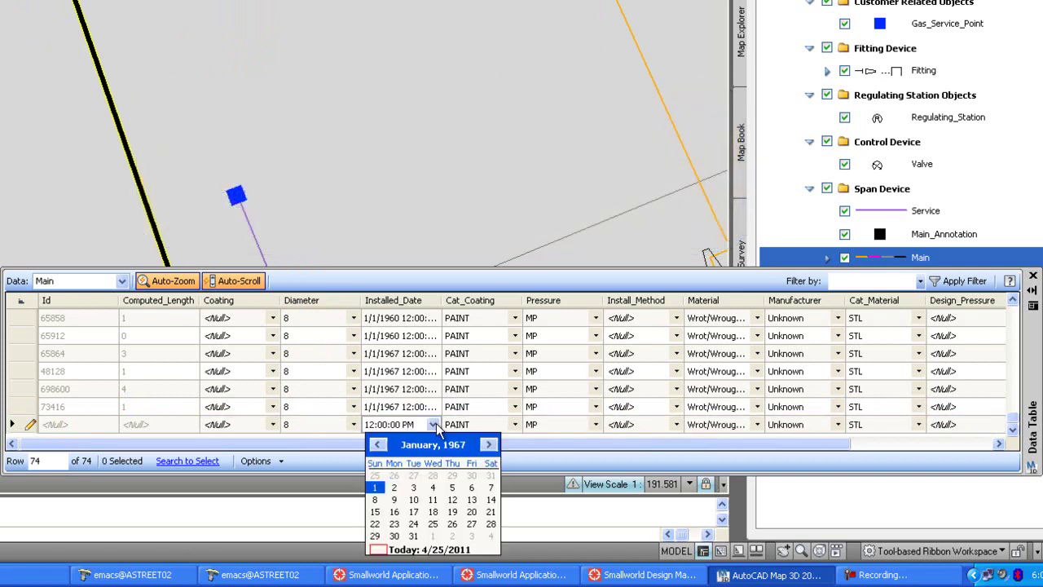
click(416, 550)
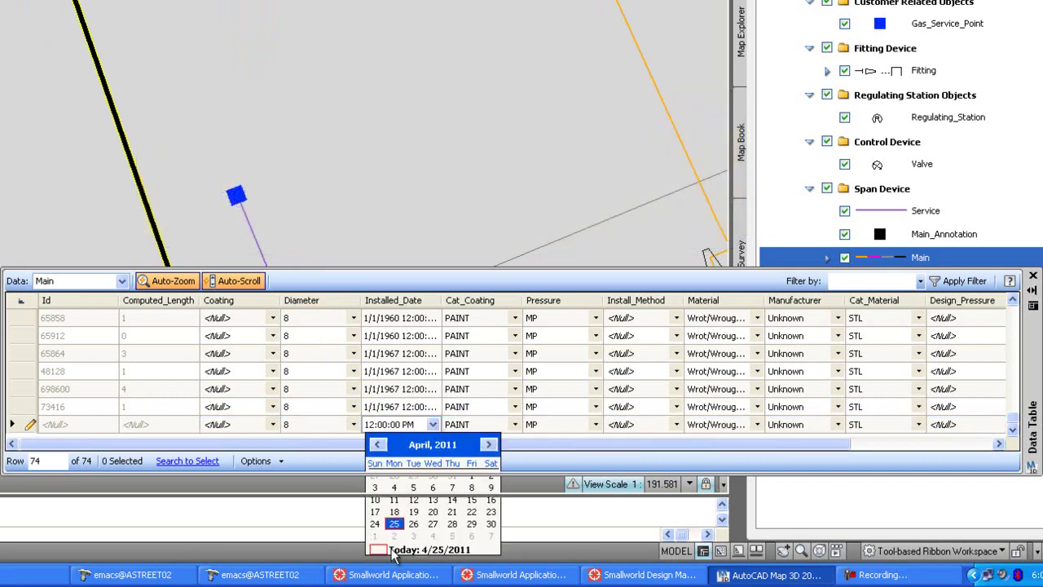
click(416, 550)
drag(701, 443, 878, 436)
click(911, 423)
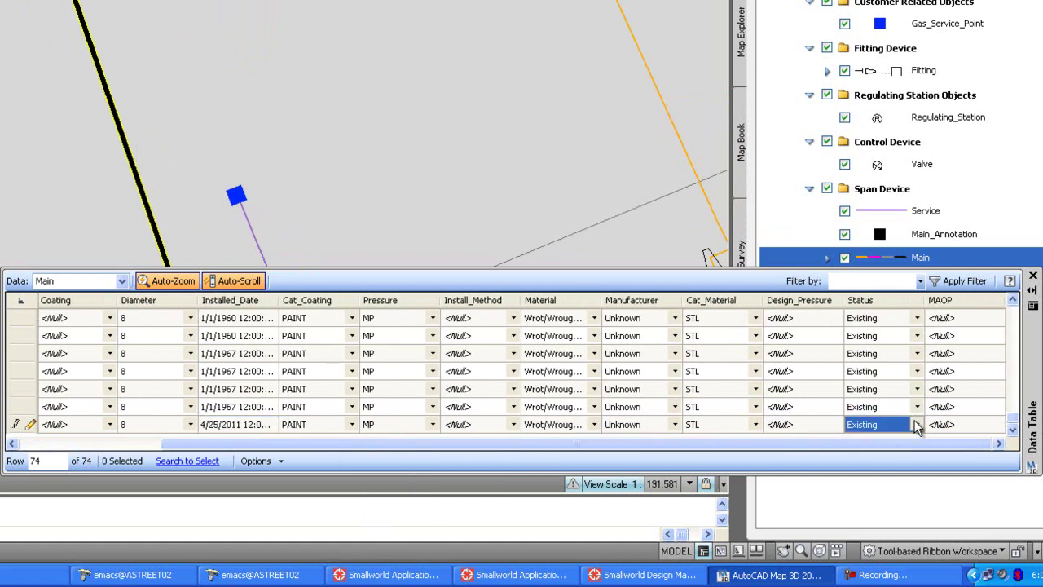
click(915, 424)
click(896, 461)
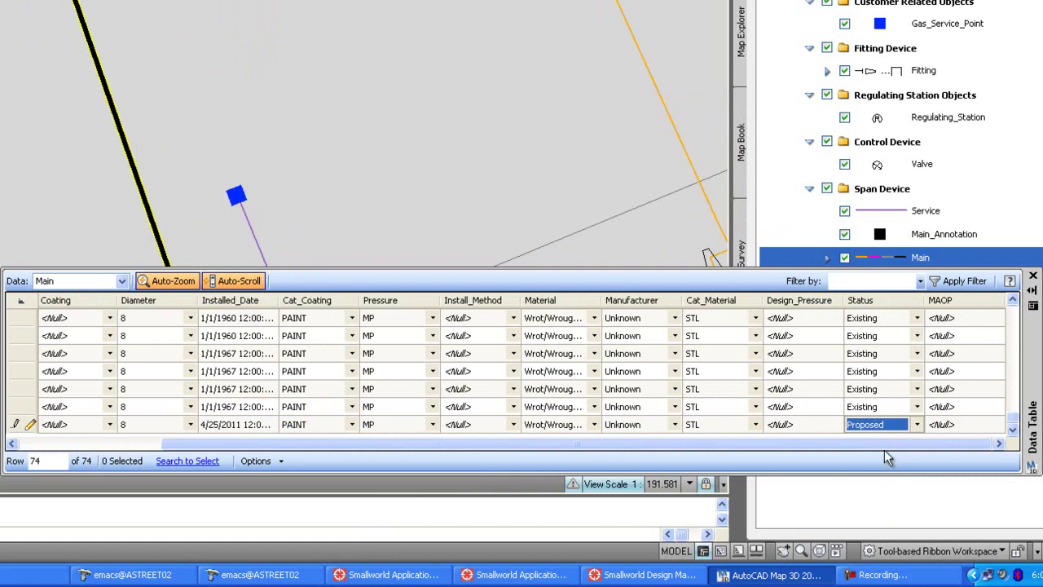
Step: Create a new Line Service--Route feature as one straight segment from the proposed main's upper end to the gas service point northeast of it
scroll(308, 94, down, 2)
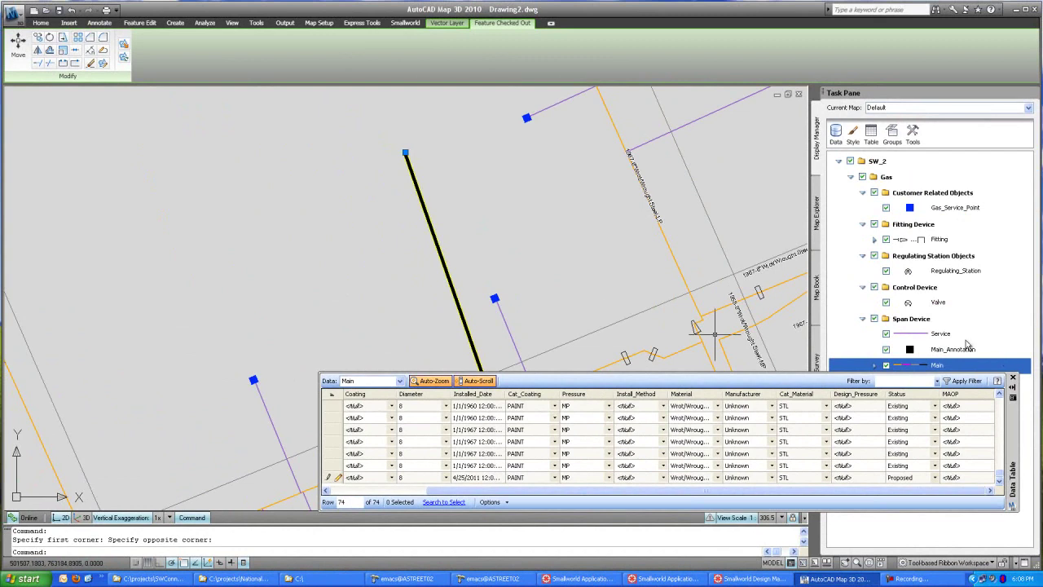
click(941, 333)
right_click(941, 333)
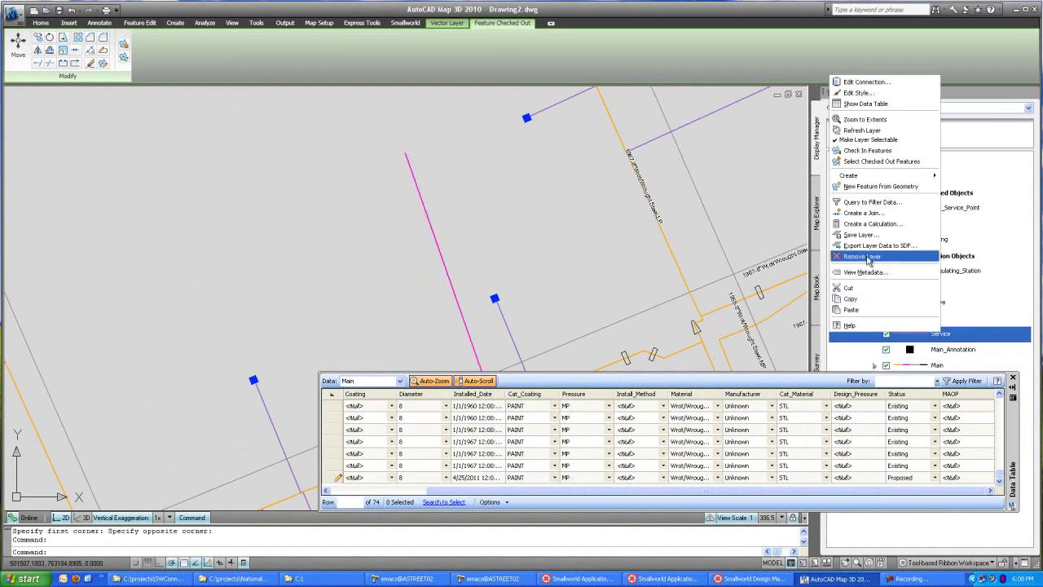
mouse_move(879, 176)
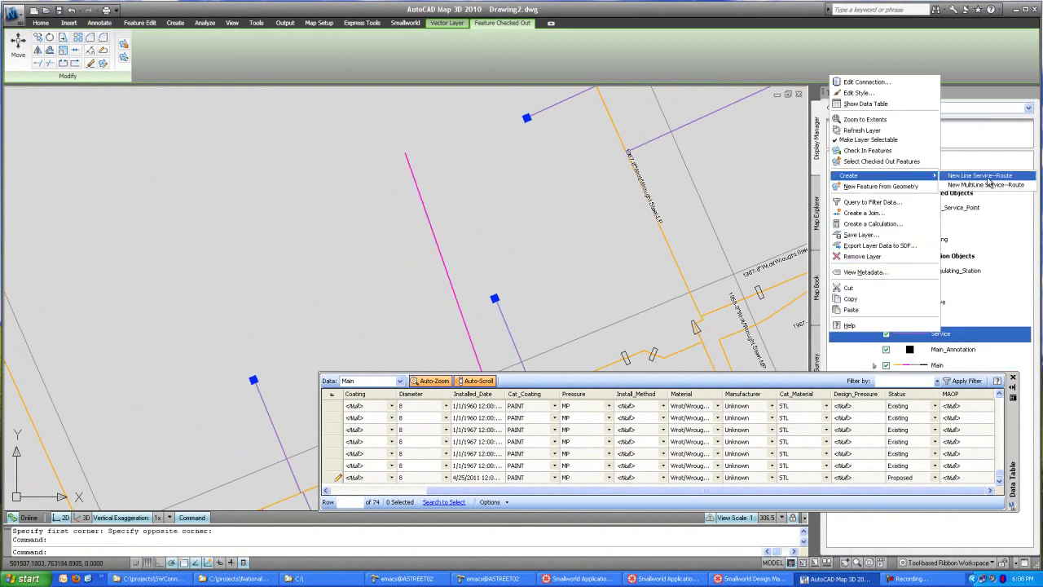
click(985, 177)
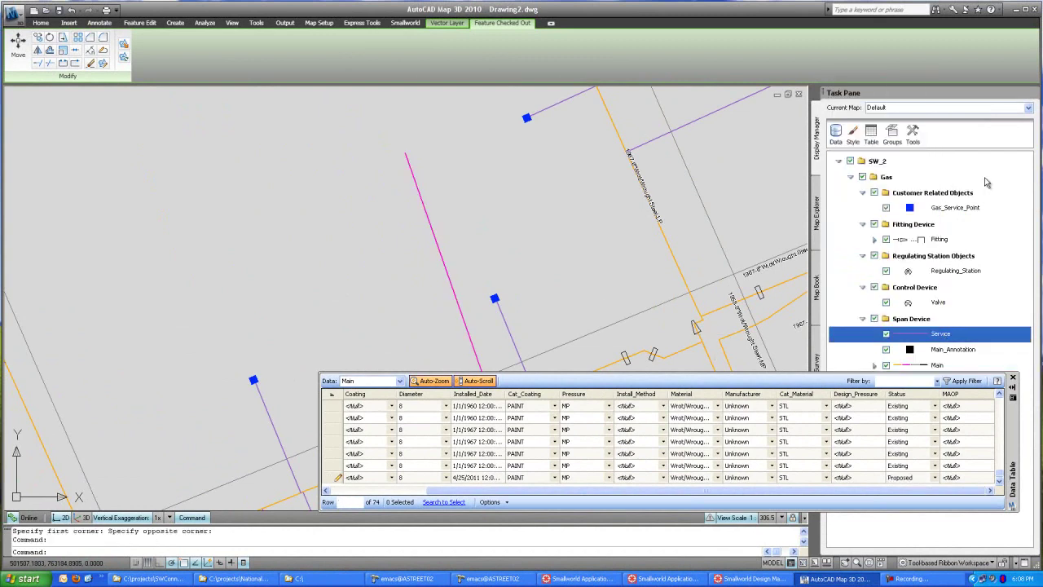
click(406, 152)
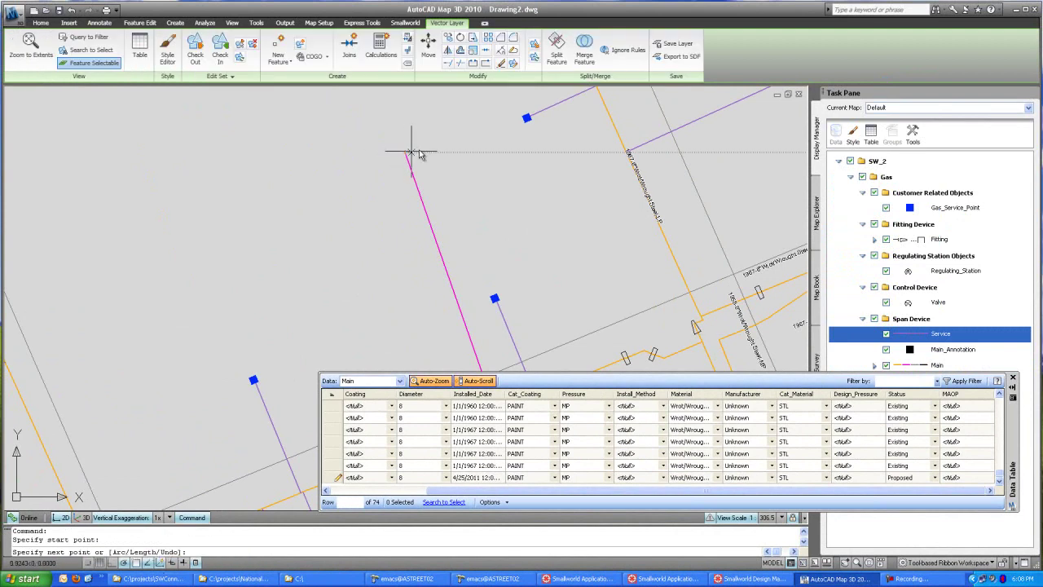
click(527, 119)
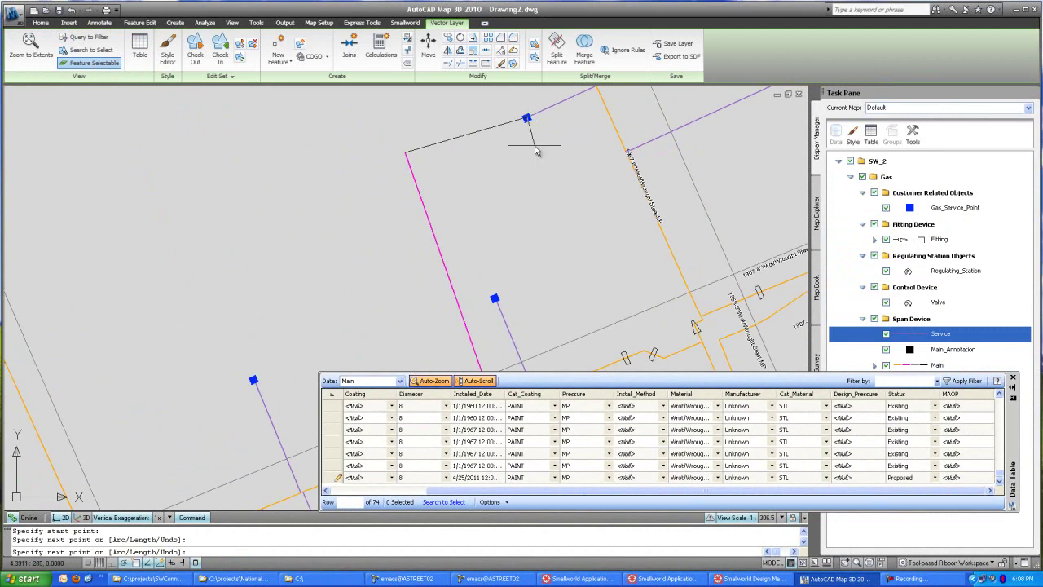
key(Return)
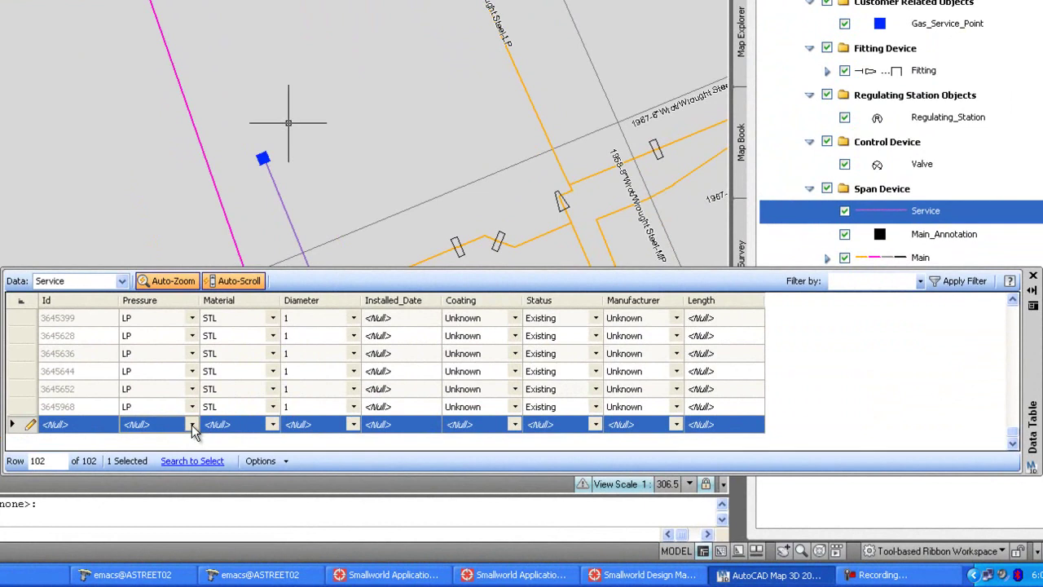
Step: Fill in the new service's attributes: pressure LP, material Polyethylene, diameter 1 1/2, coating Unknown and status Proposed
click(192, 424)
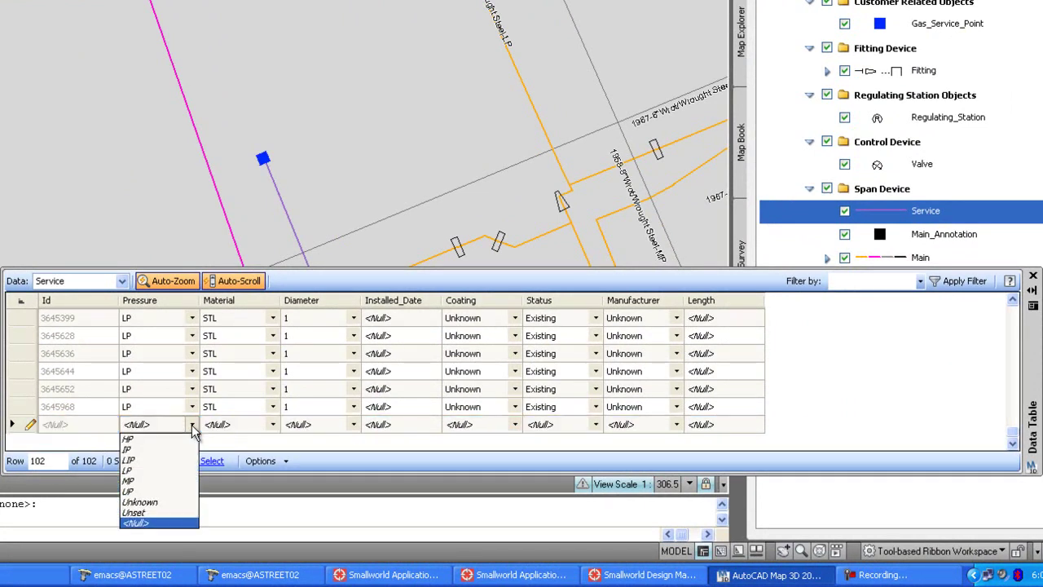
click(164, 471)
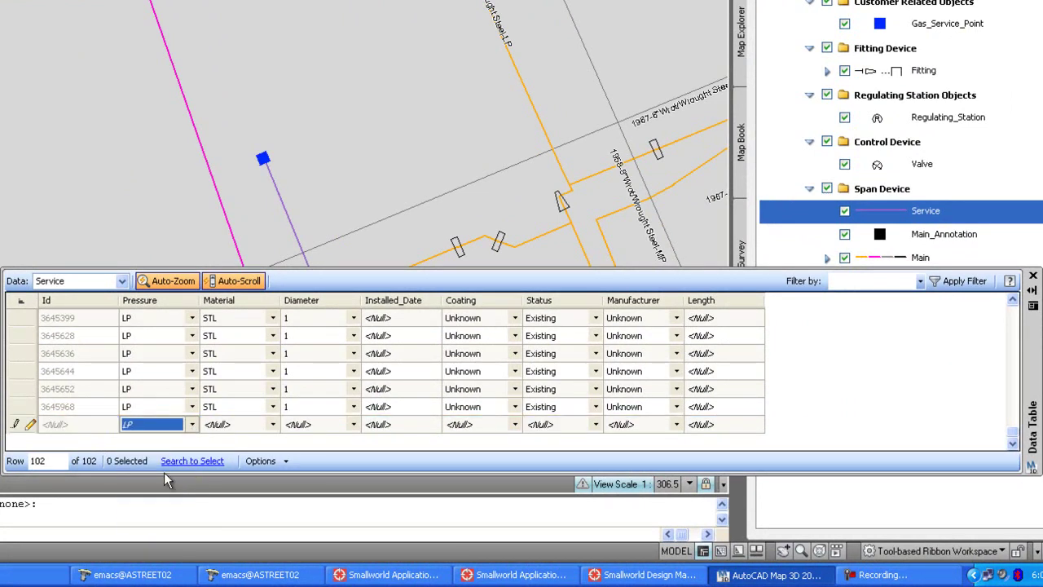
click(276, 428)
click(273, 426)
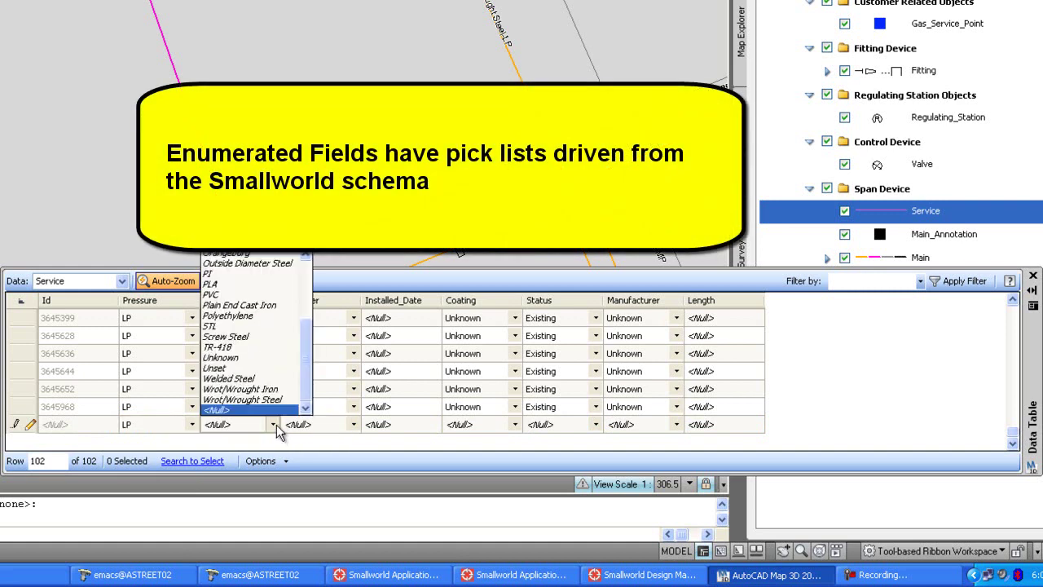
click(269, 316)
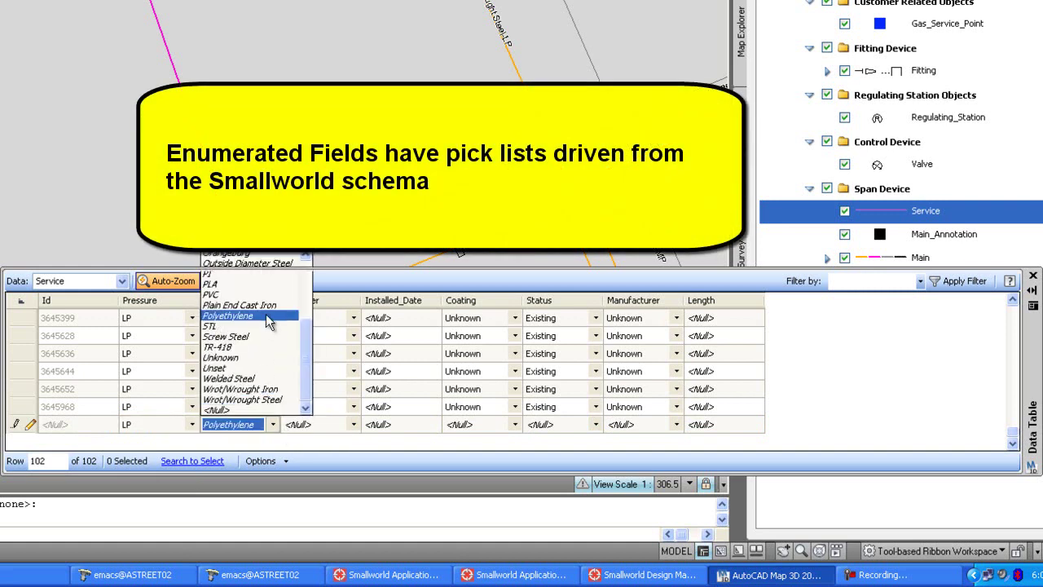
click(597, 424)
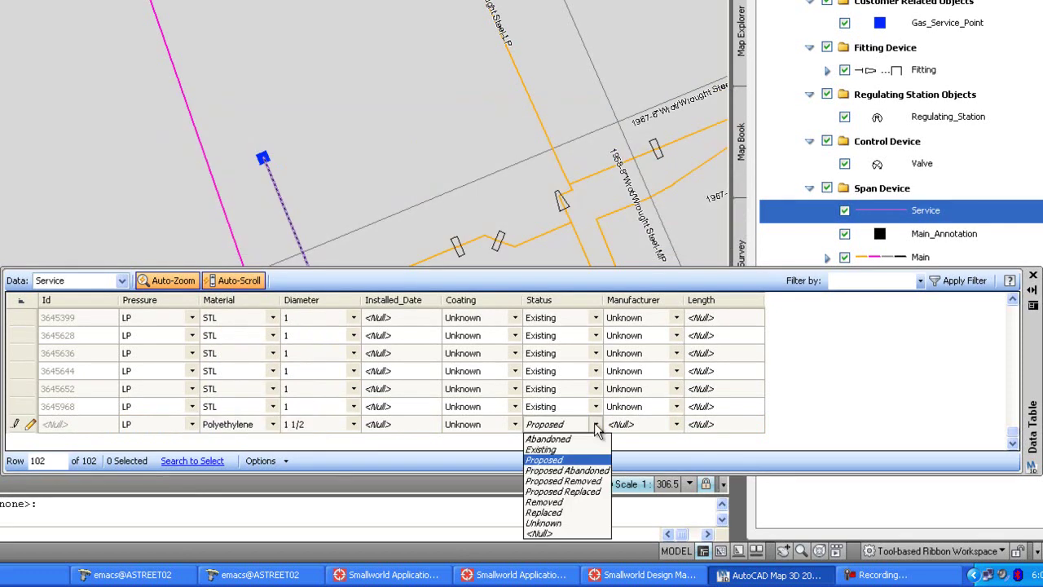
click(584, 460)
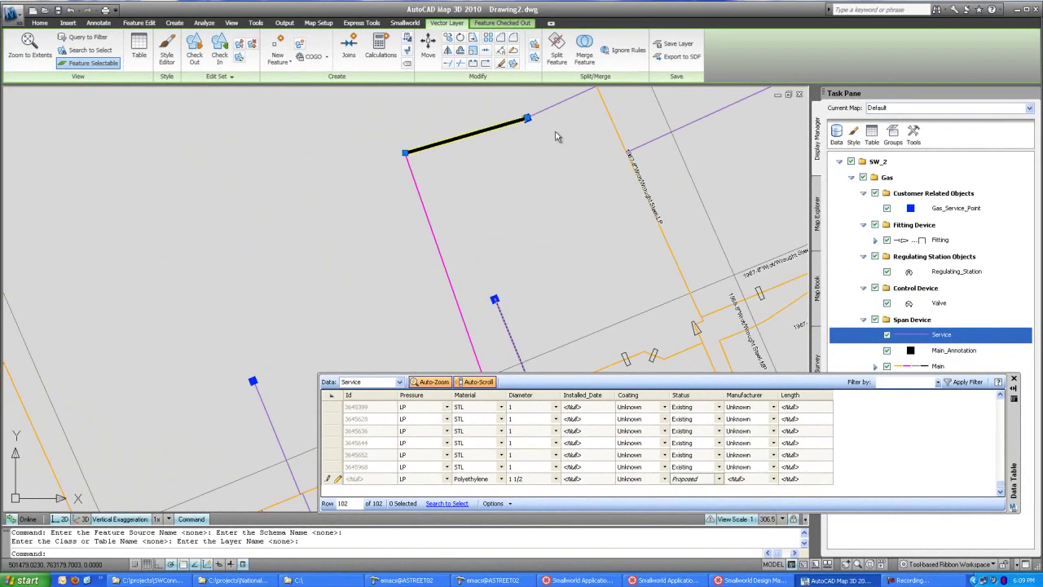
Step: Delete the existing service line that connects the same gas service point to the LP main east of it
click(556, 108)
click(554, 112)
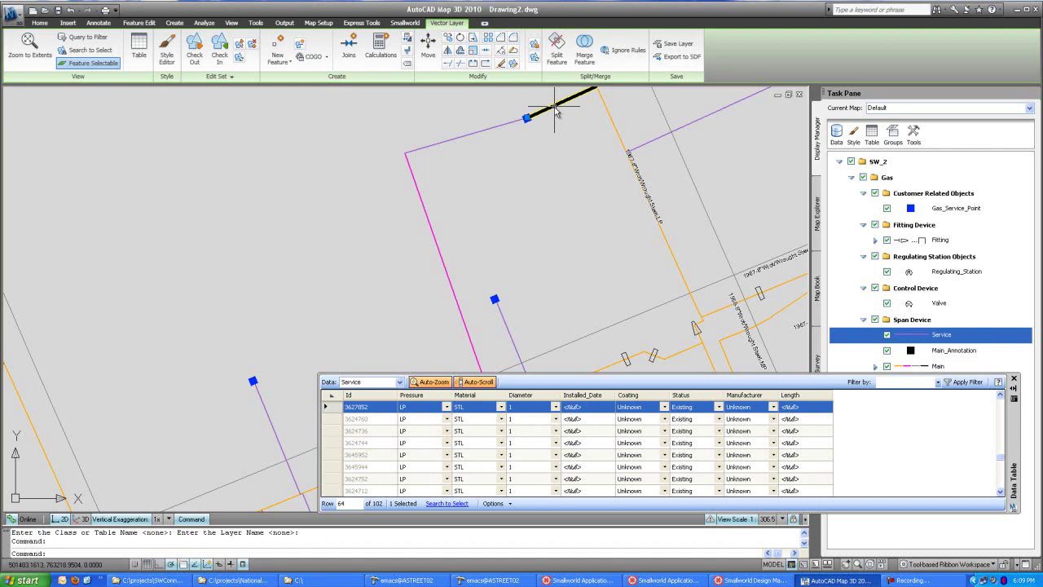
key(Delete)
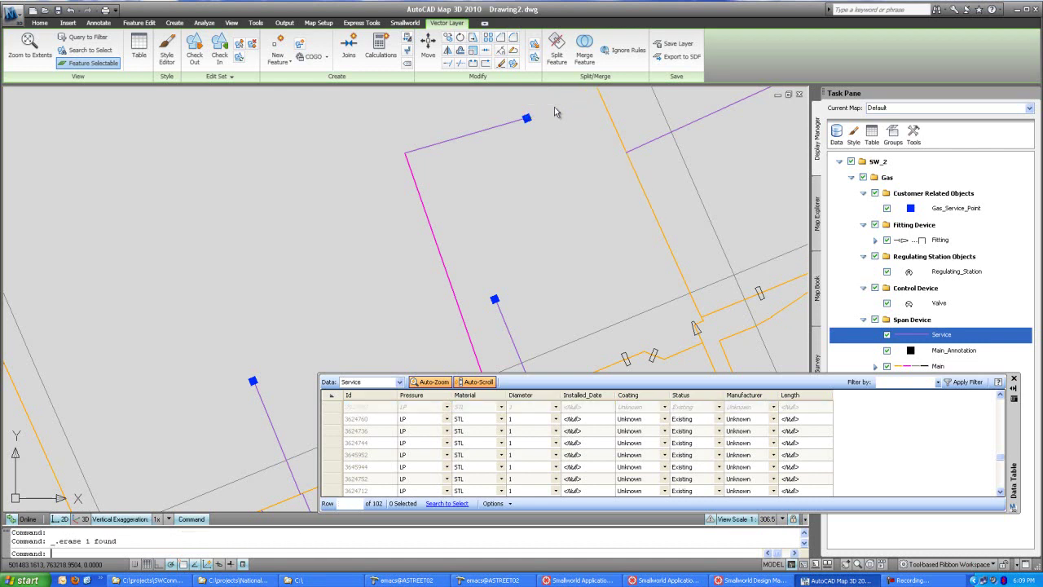
Step: Show the data table for the gas service point at the new service's end and set its type to Residential
scroll(534, 126, up, 5)
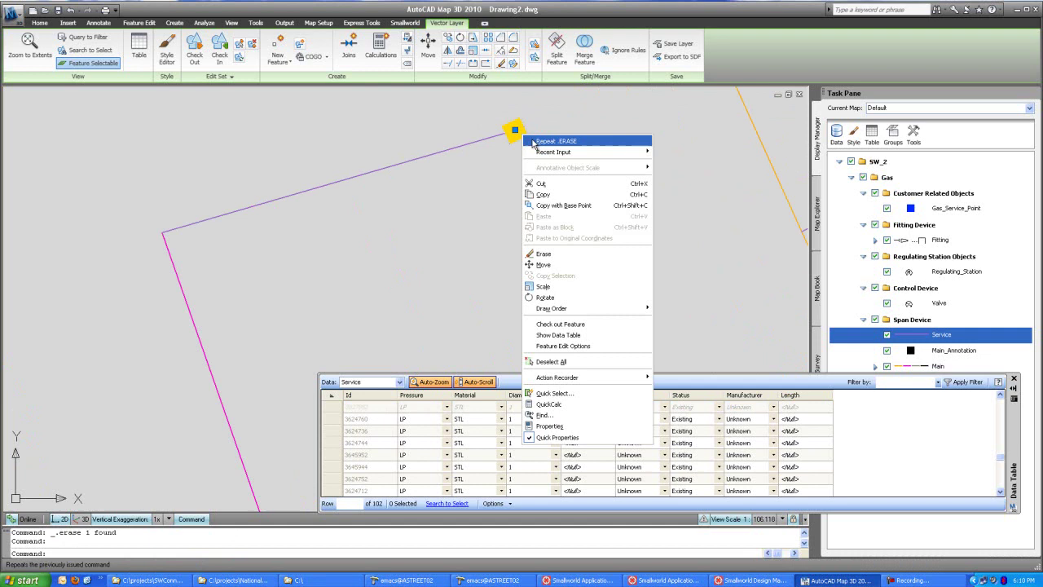
click(587, 334)
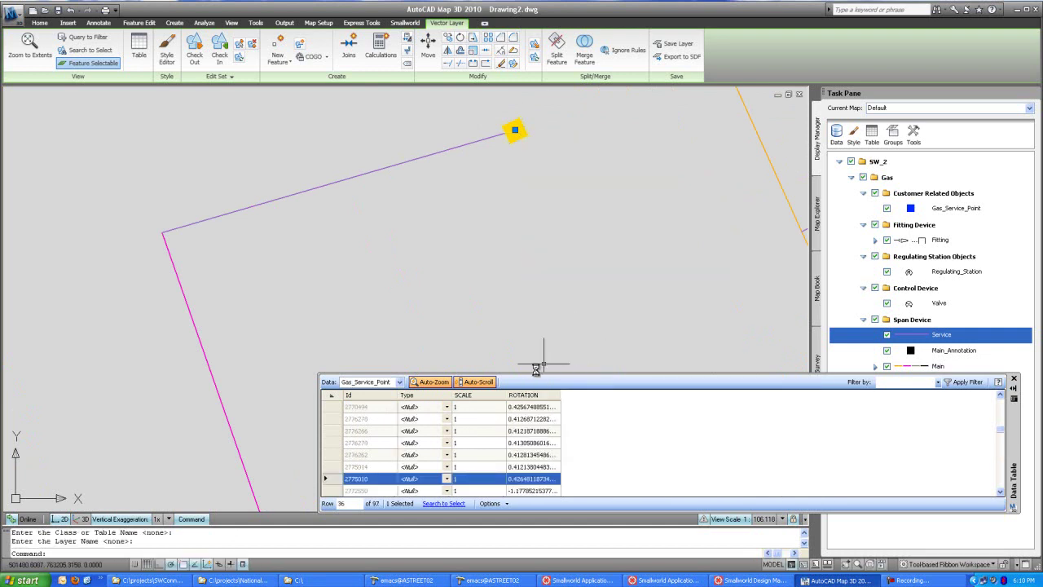
click(446, 479)
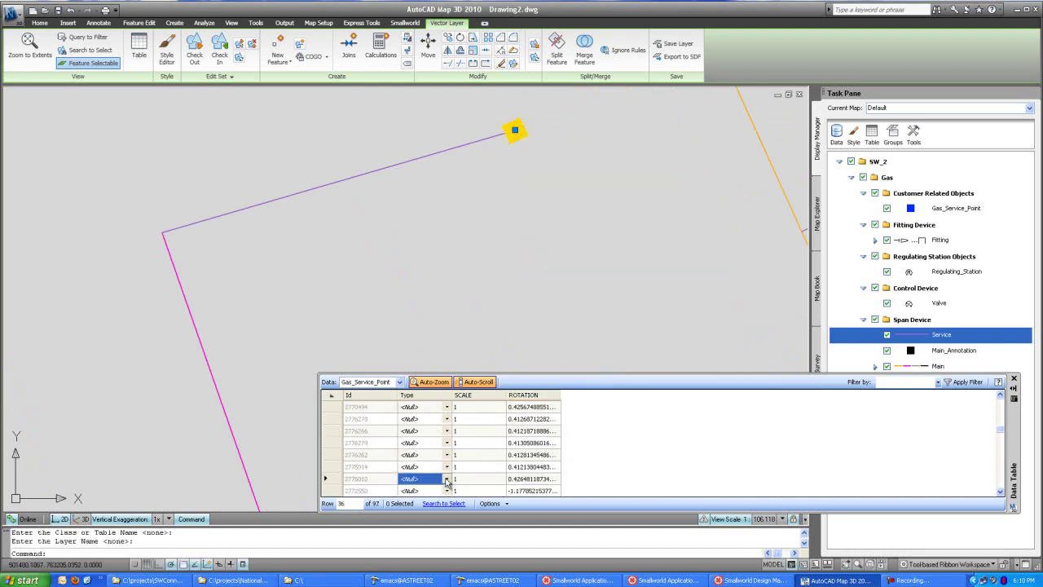
click(447, 479)
click(437, 510)
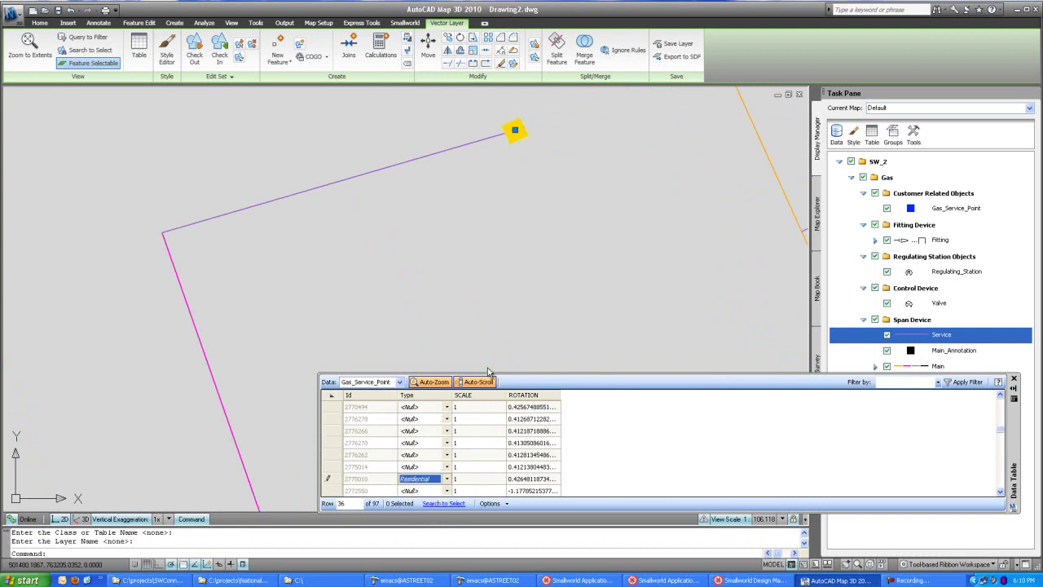
click(497, 226)
Step: Check in all edited features to Smallworld
scroll(498, 225, down, 2)
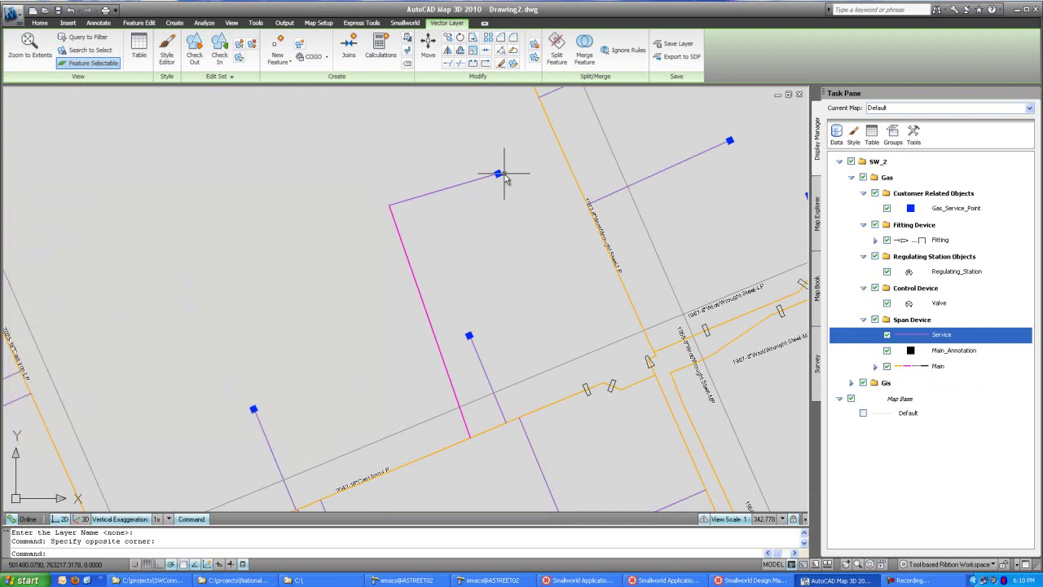
click(406, 23)
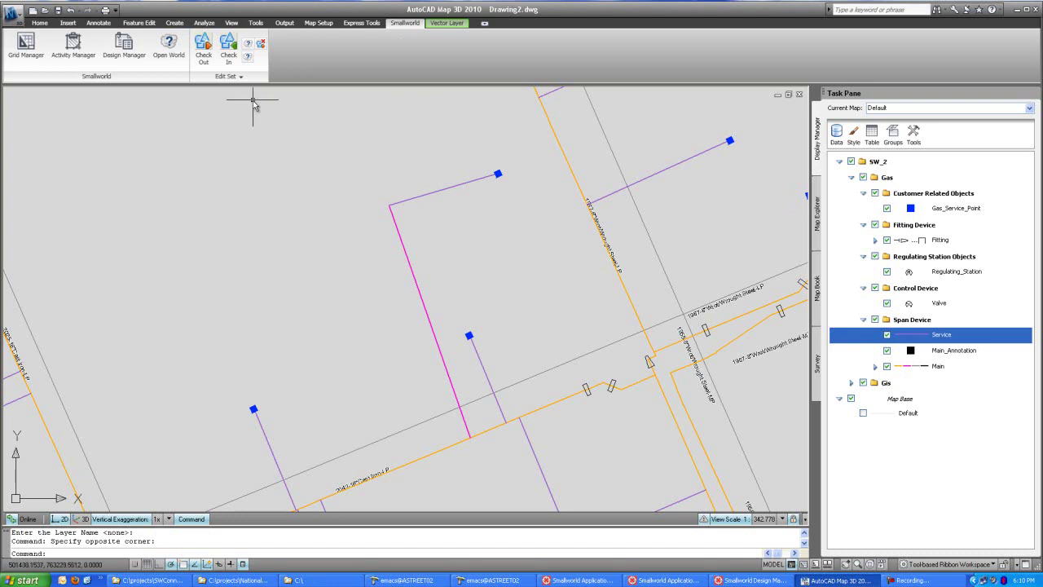
click(226, 46)
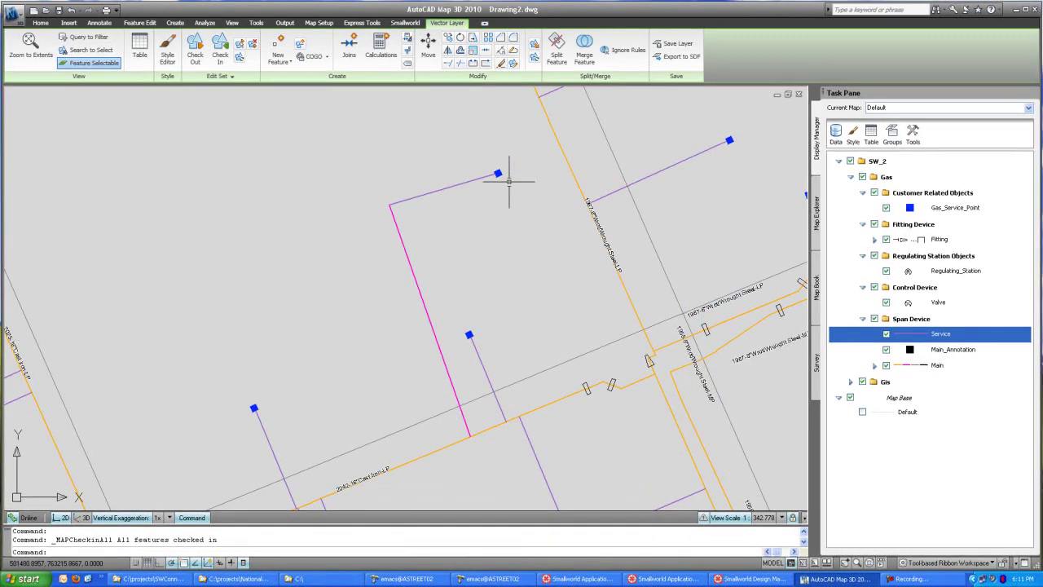
Step: Switch to Smallworld Design Manager, then refresh the Job Manager list and select the newly submitted SWC job
click(752, 579)
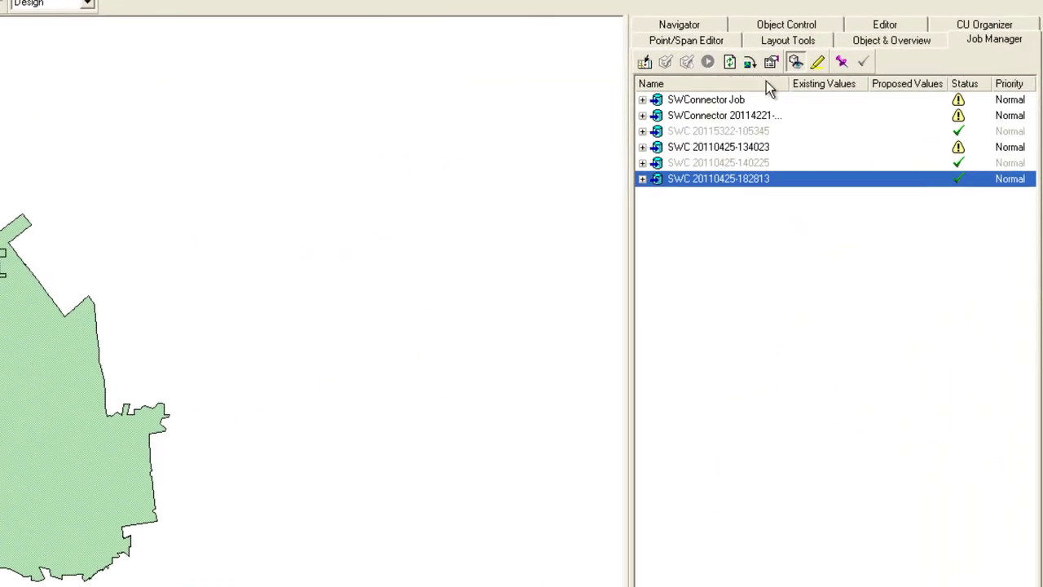
click(730, 63)
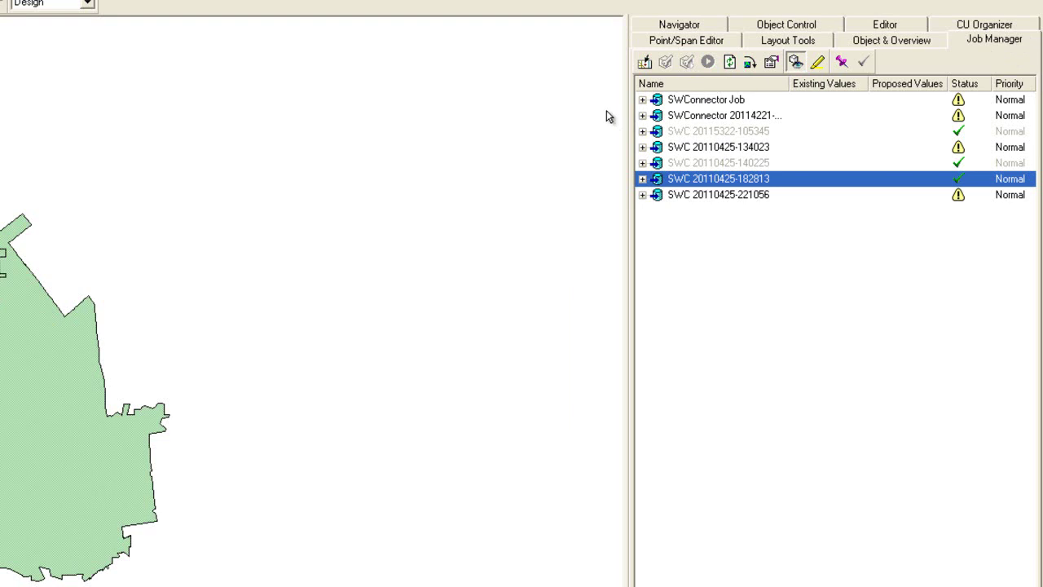
click(714, 196)
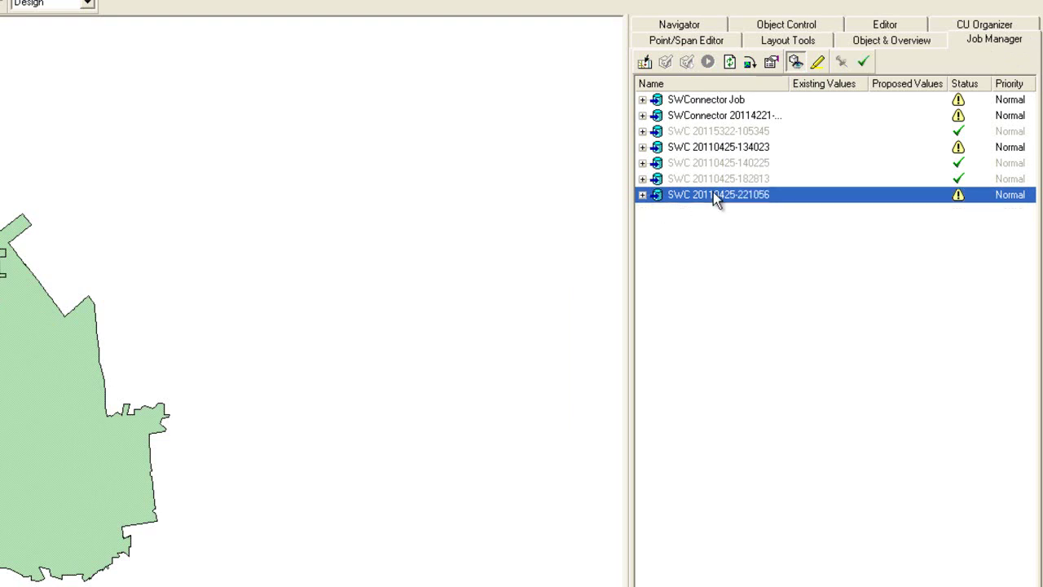
right_click(714, 196)
click(770, 383)
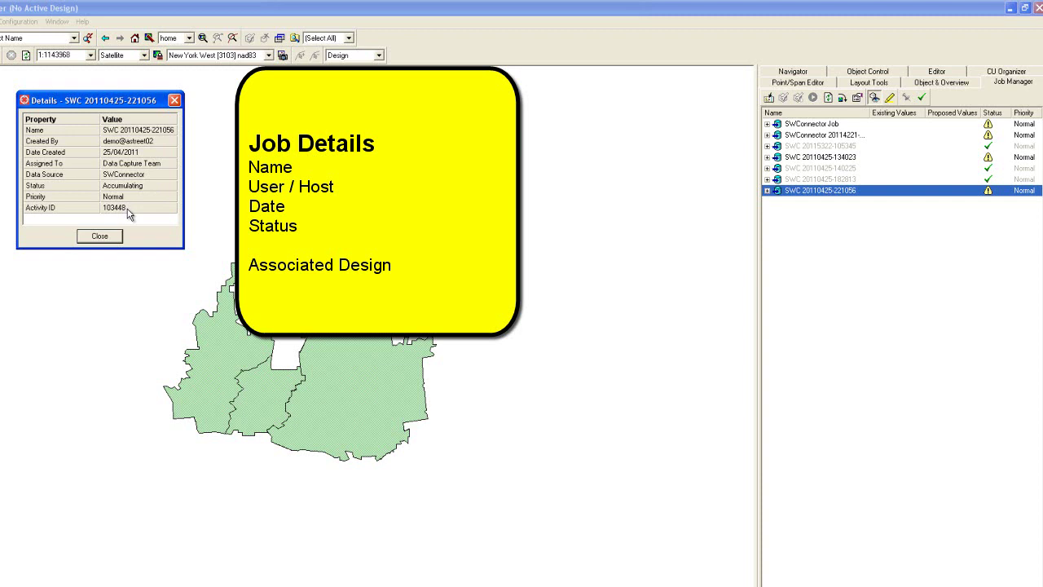
click(175, 102)
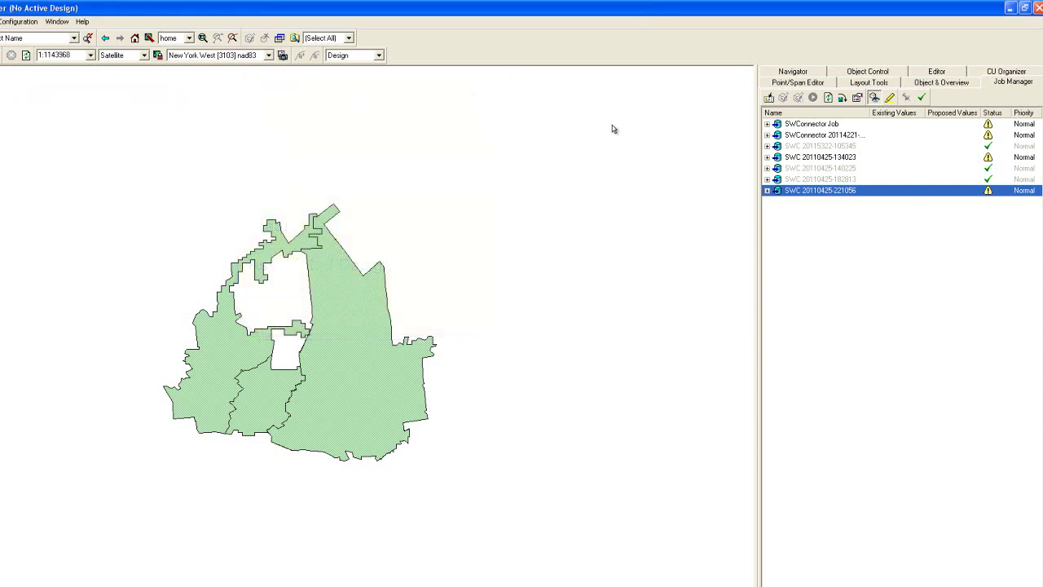
Step: Open the design associated with the selected job, expand the job's element groups, and refresh the map
click(842, 98)
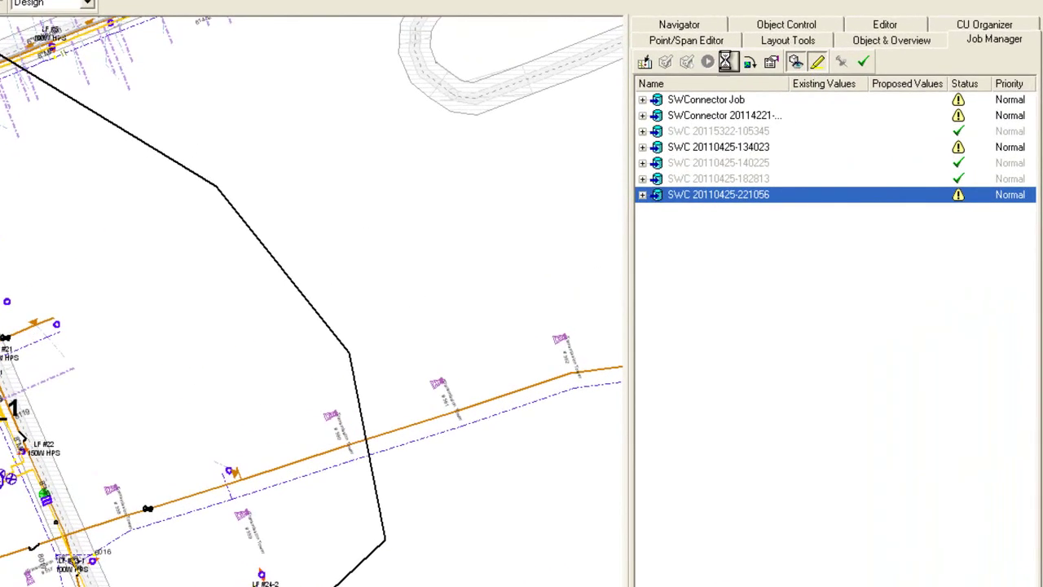
click(642, 195)
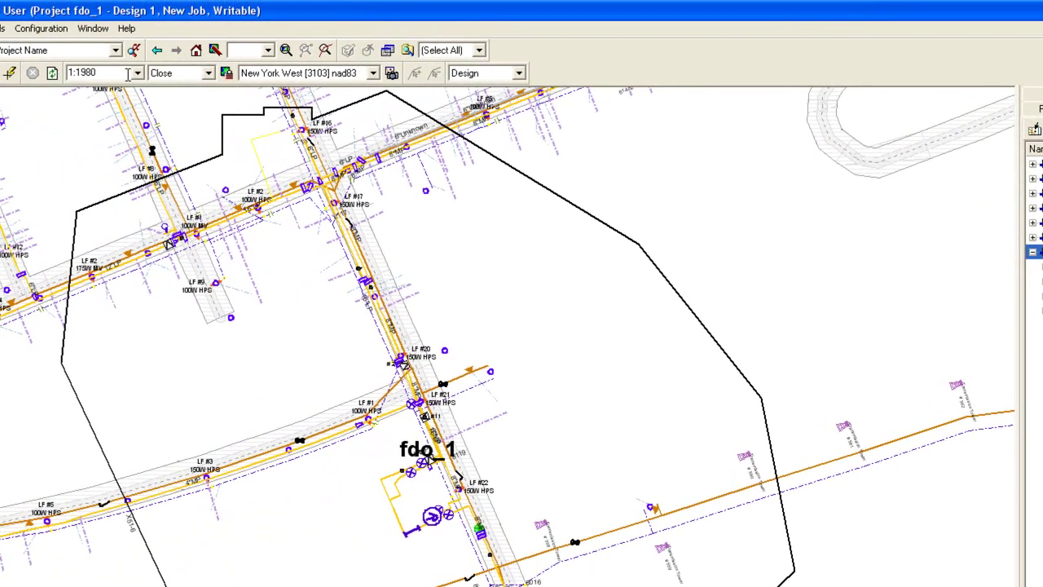
click(44, 73)
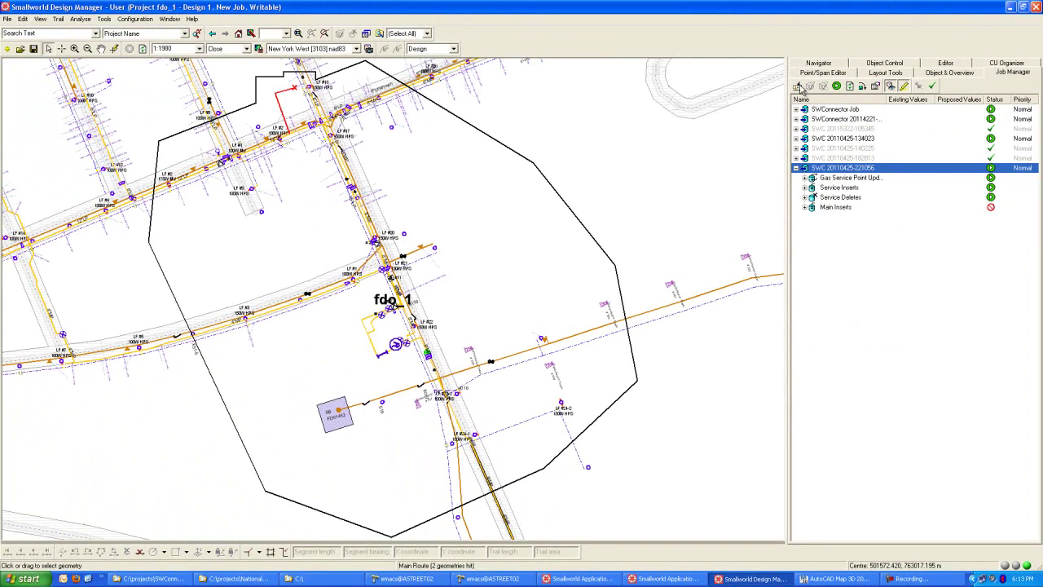
Step: Expand the job's Gas Service Point update and Service insert to examine their existing and proposed values beside the new main on the map
click(801, 88)
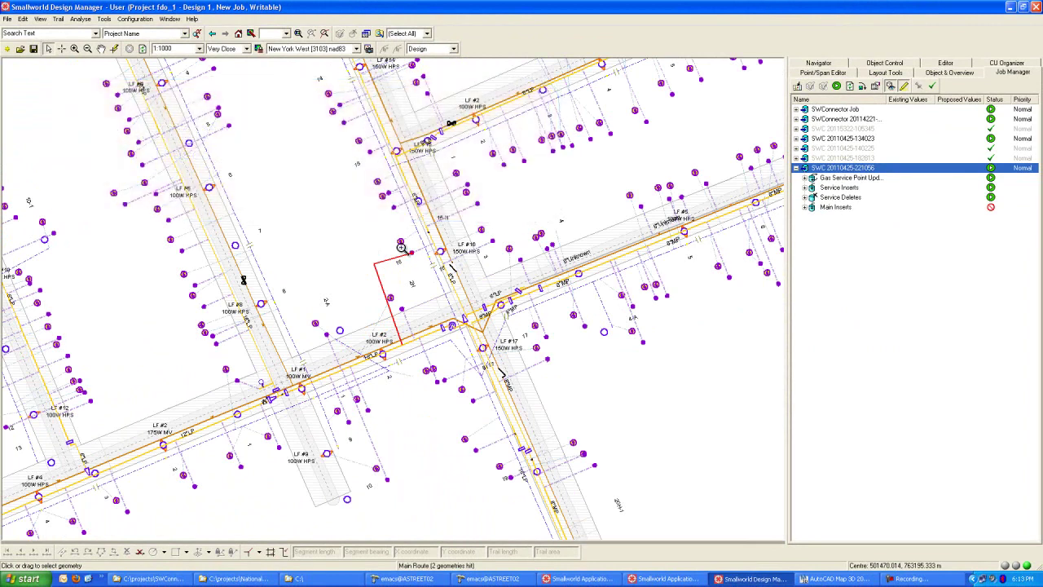
drag(353, 231, 459, 375)
click(805, 178)
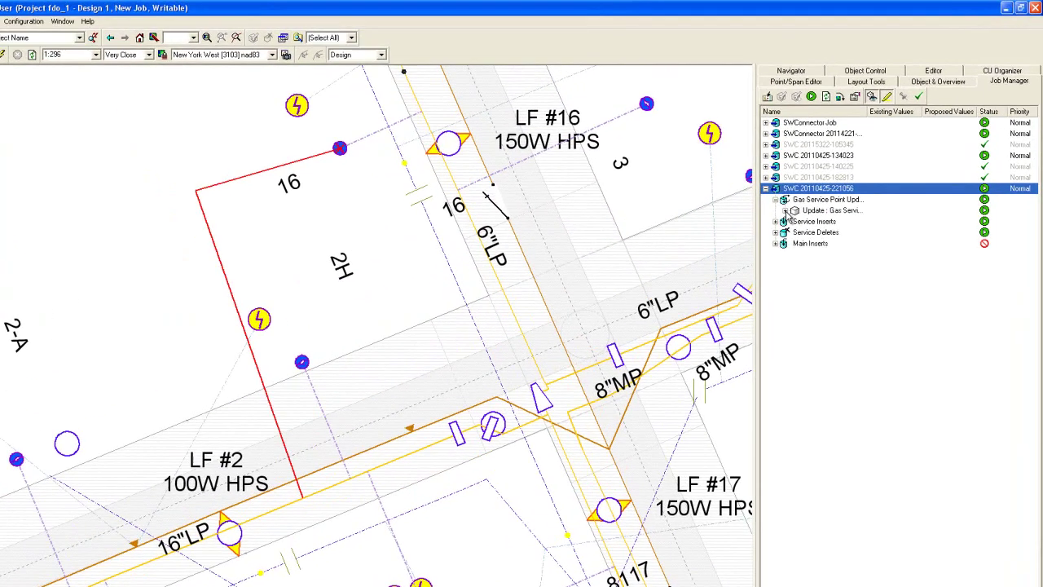
click(813, 188)
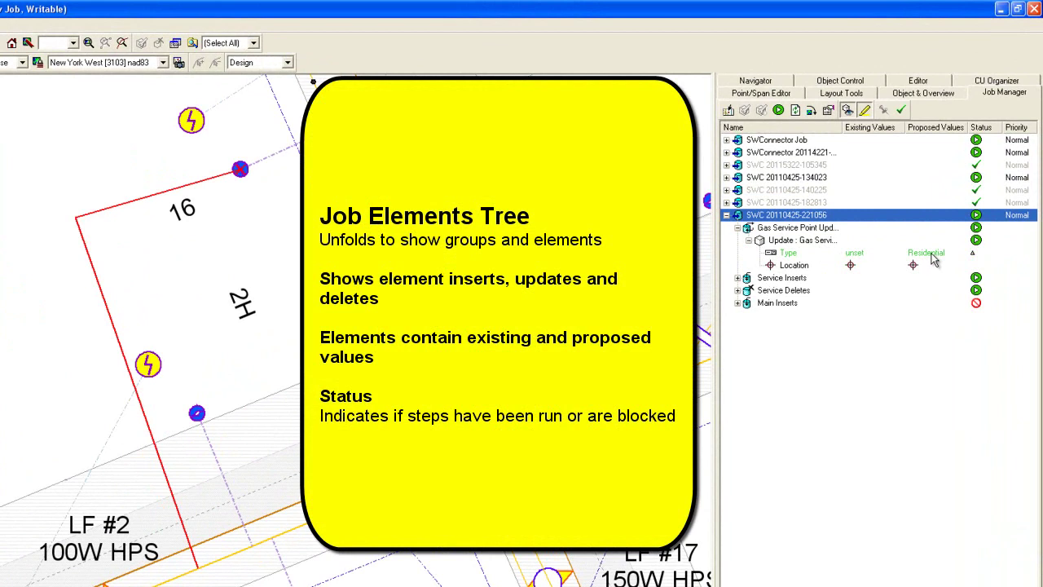
click(737, 278)
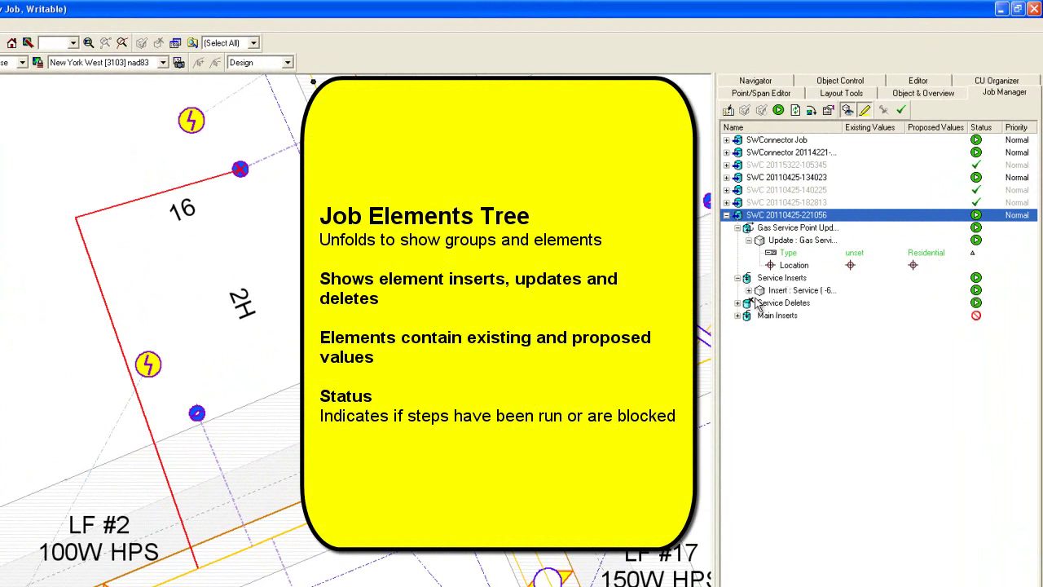
click(749, 291)
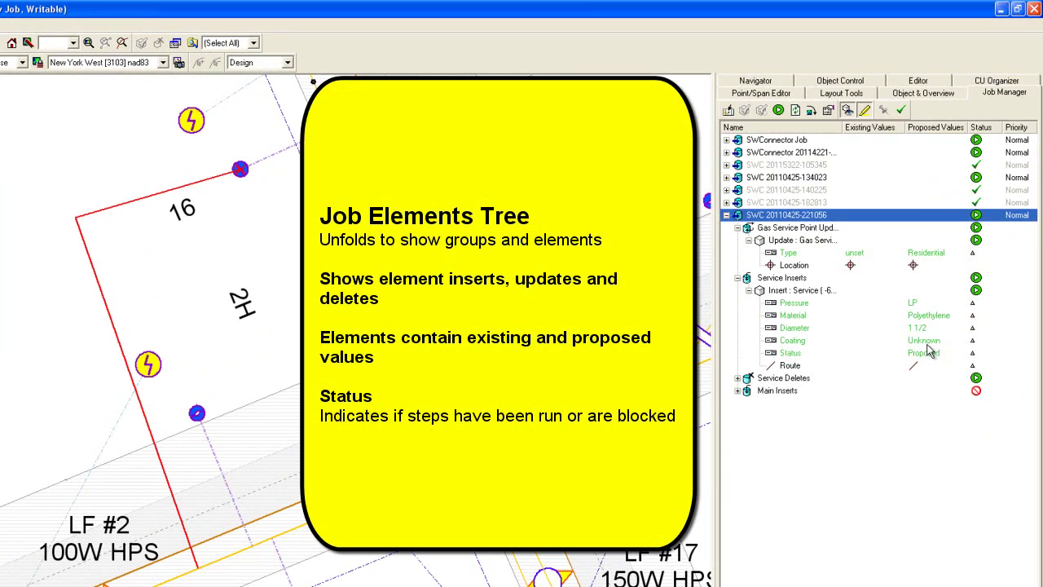
Step: Expand the job's Main insert to show its proposed values, and run the Gas Service Point update
click(737, 391)
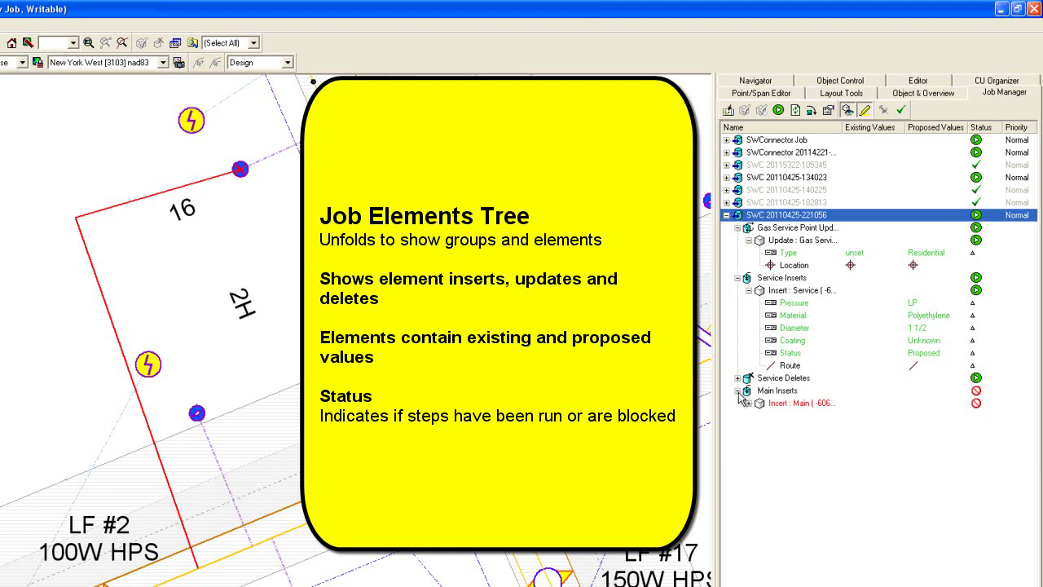
click(749, 402)
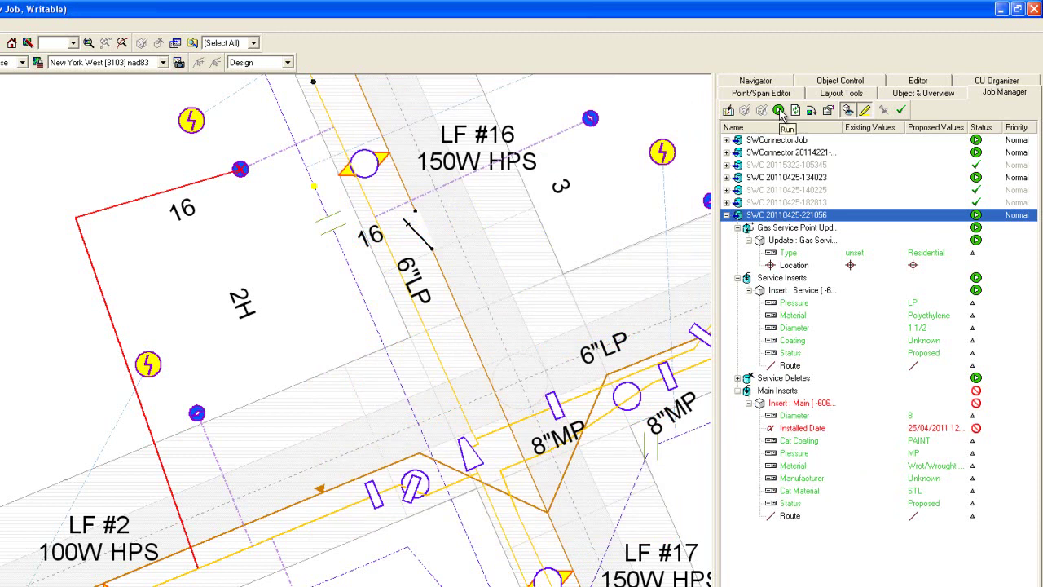
click(800, 241)
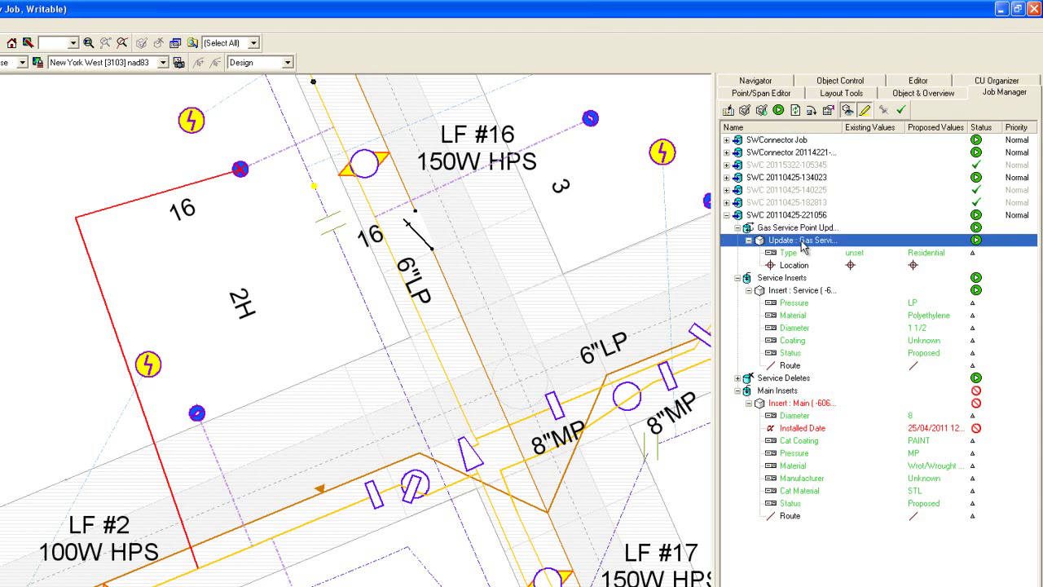
click(780, 112)
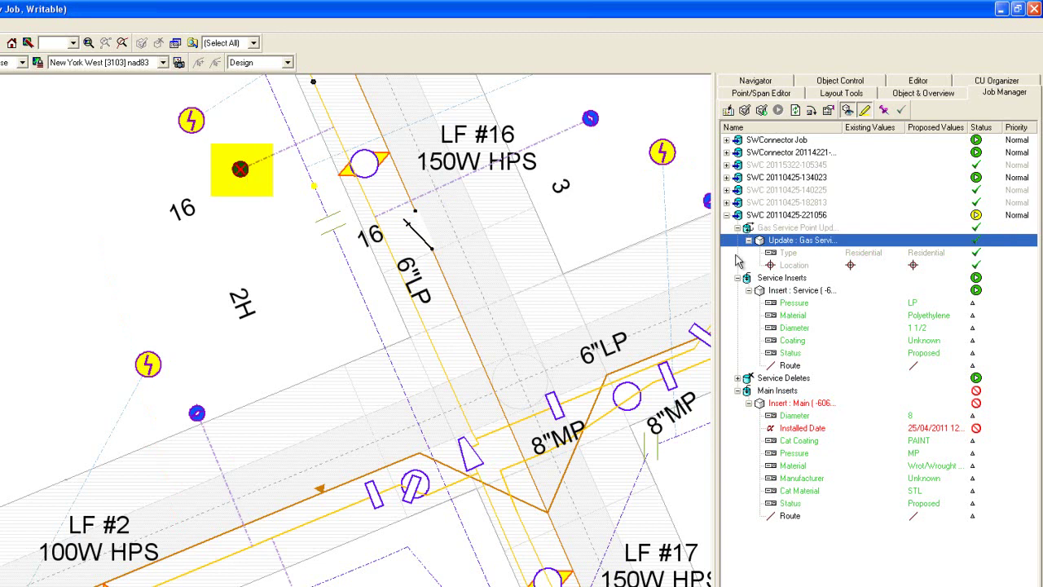
Step: Run the job's Service Inserts group and its Service Deletes group
click(784, 279)
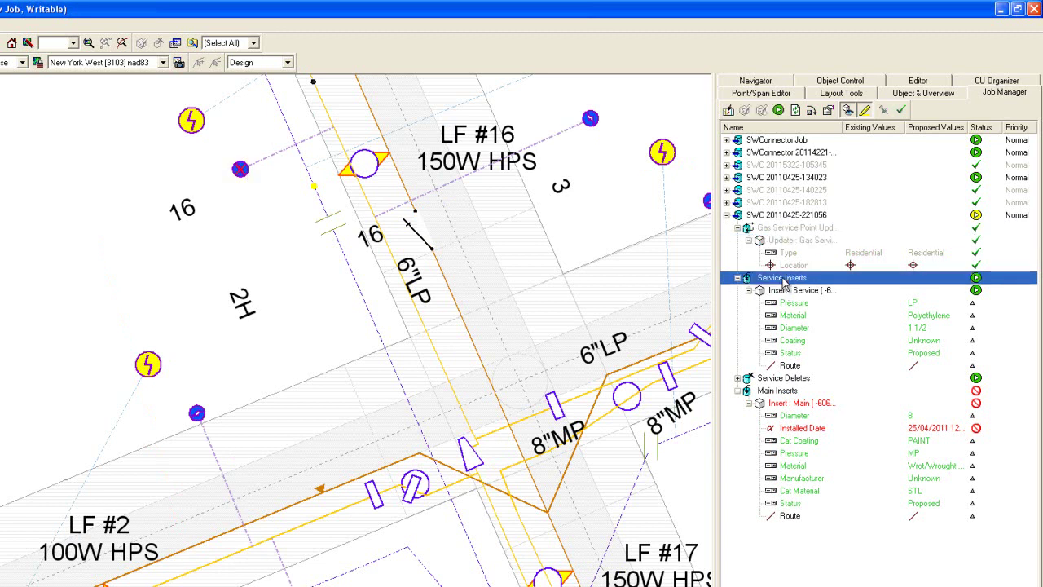
click(778, 111)
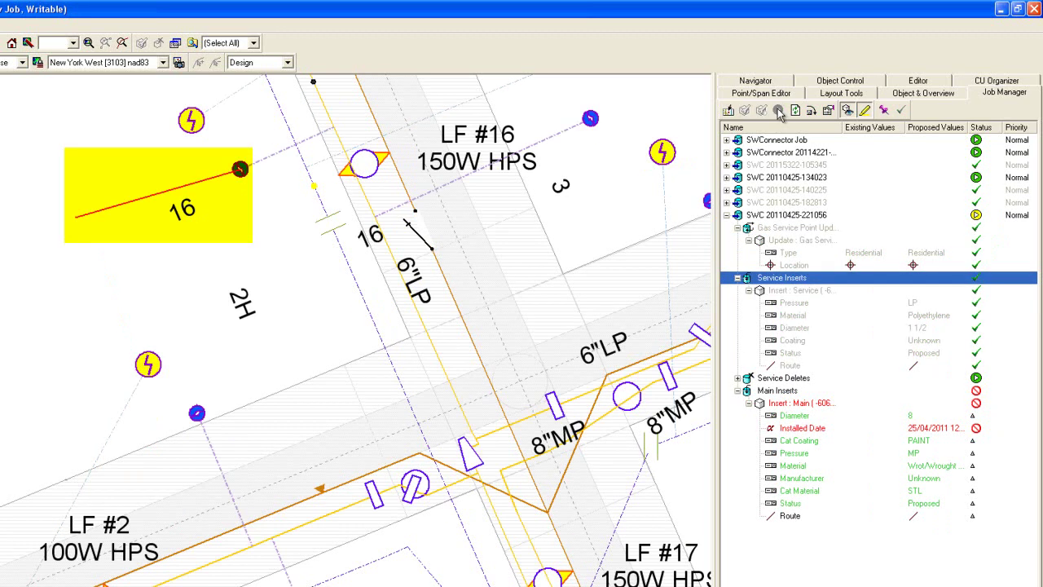
click(787, 382)
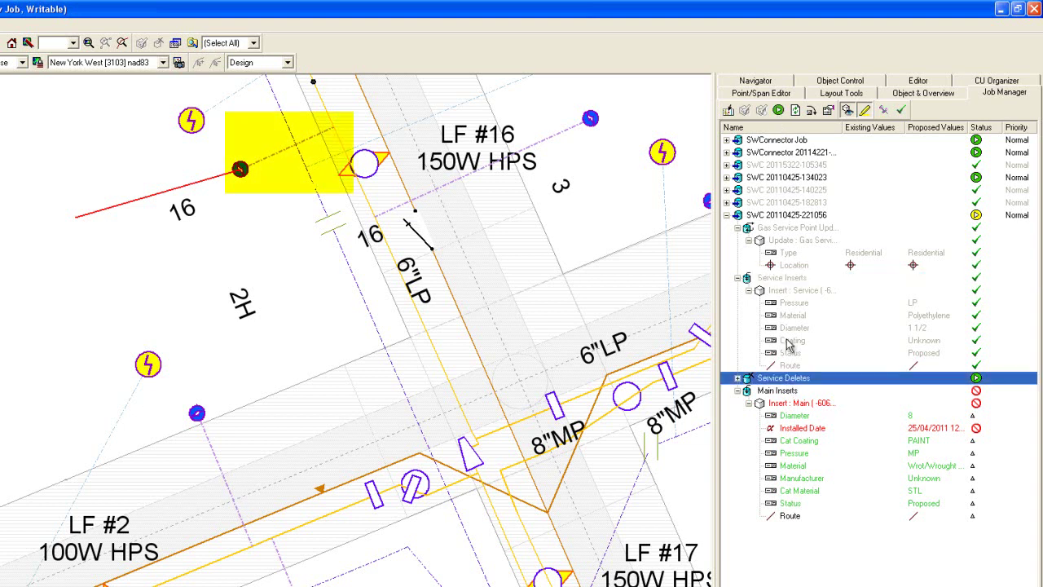
click(778, 110)
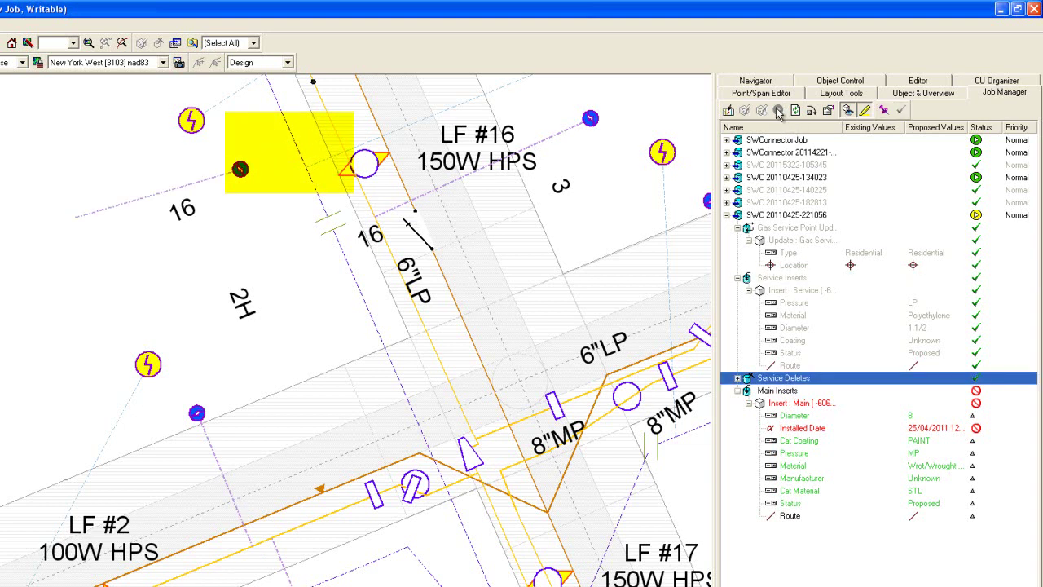
Step: Load the blocked Main insert into the Editor, set its Installed Date to 25/04/2011, and insert the record
click(781, 392)
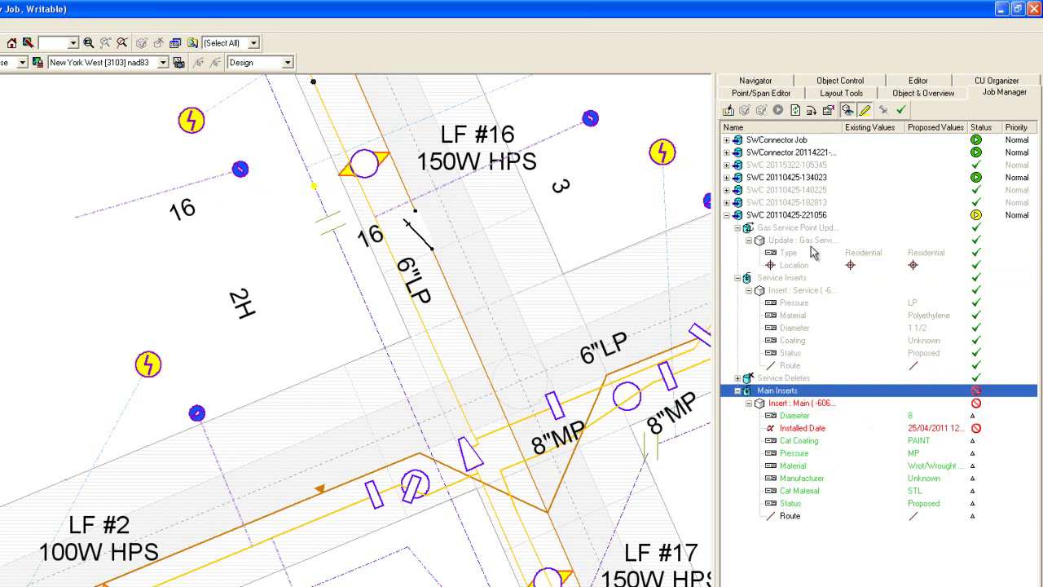
click(783, 404)
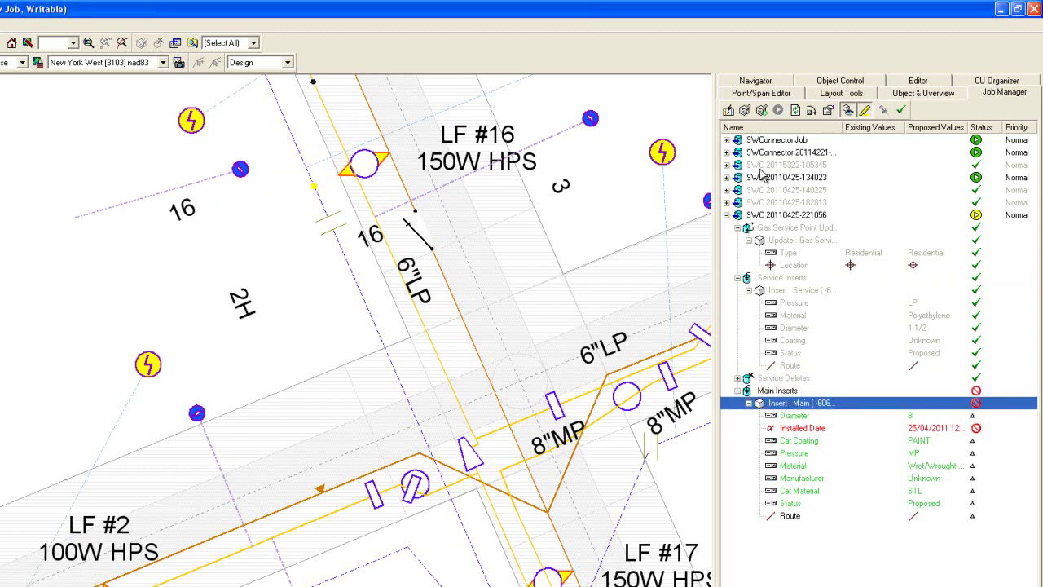
click(761, 110)
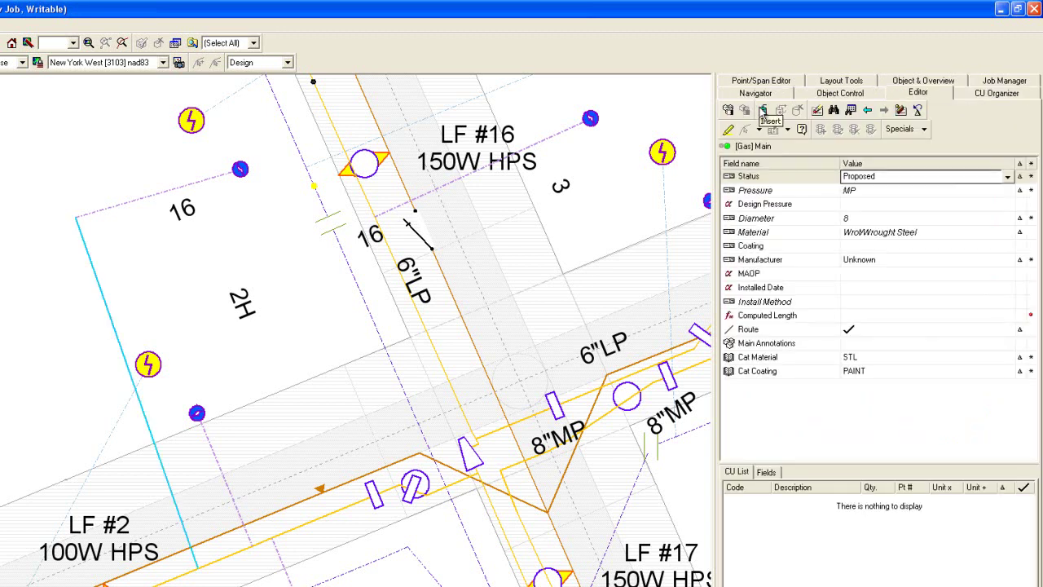
click(875, 291)
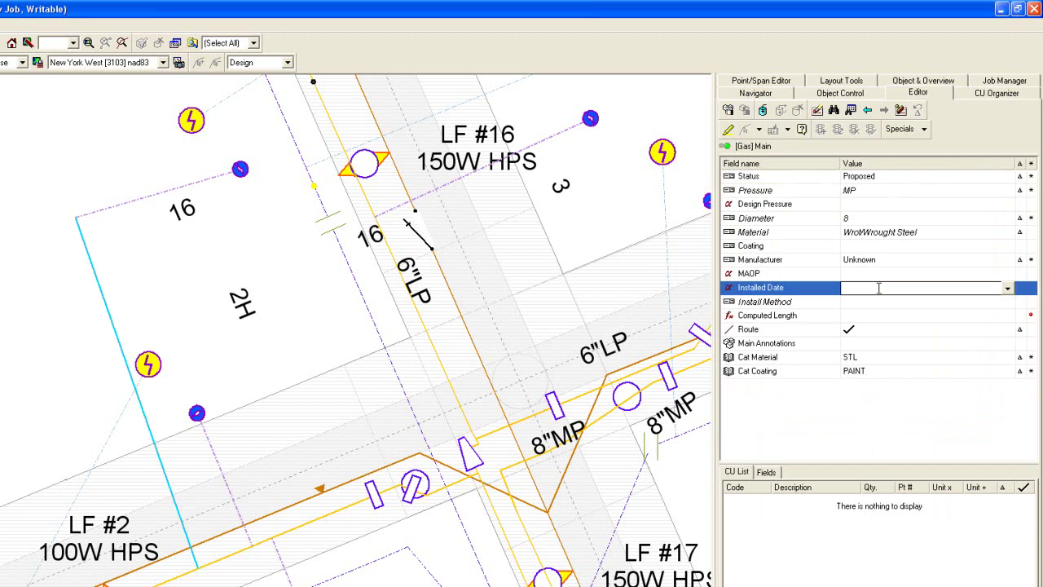
click(1009, 292)
click(861, 364)
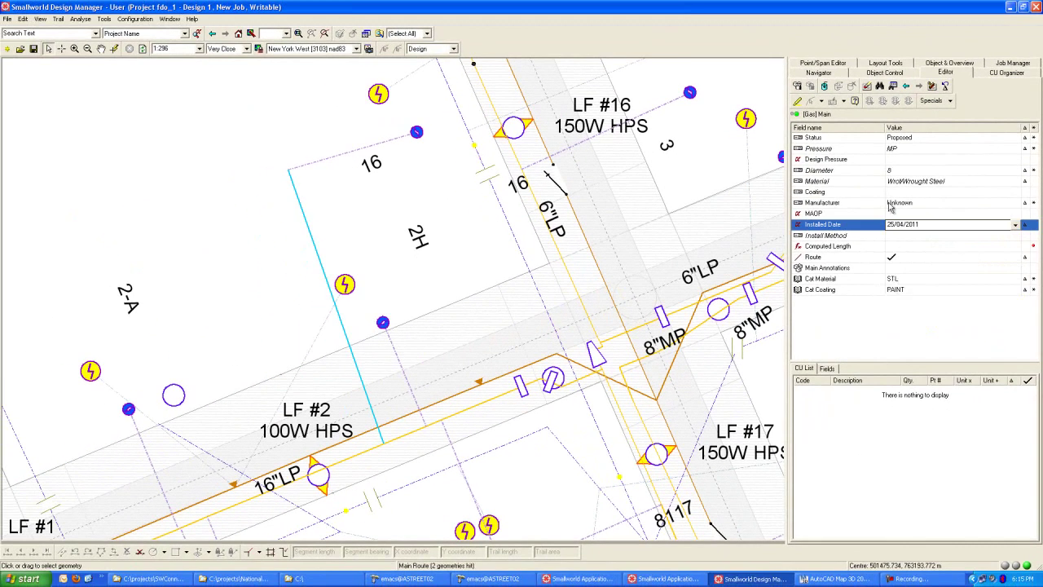
click(824, 87)
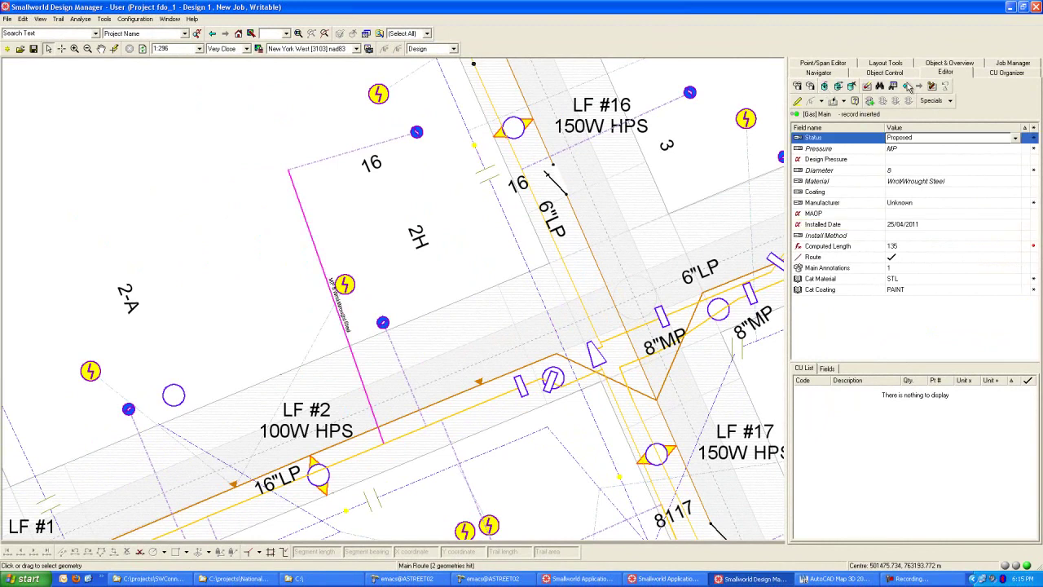
click(1012, 64)
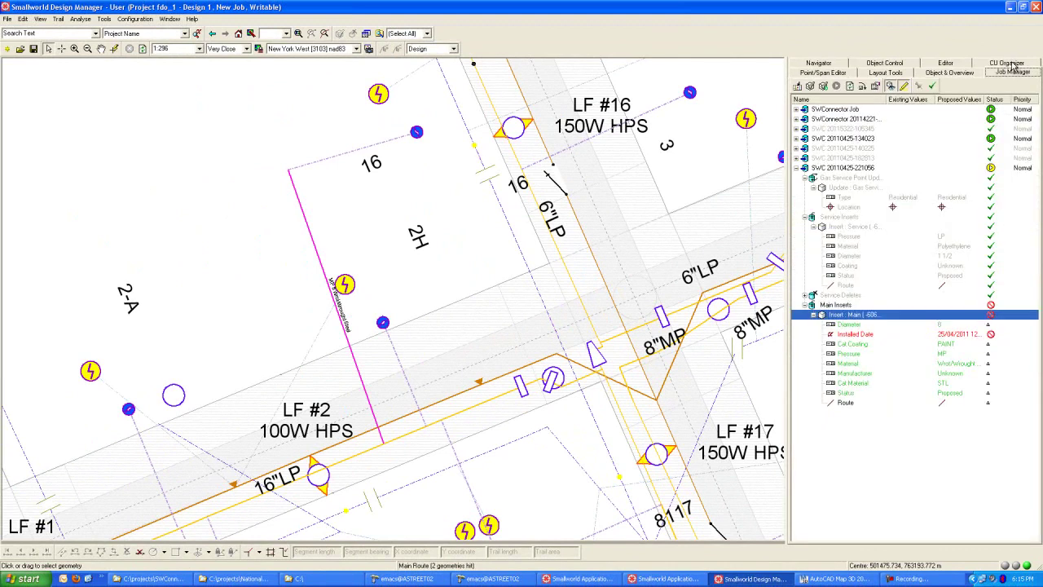
click(842, 169)
click(932, 86)
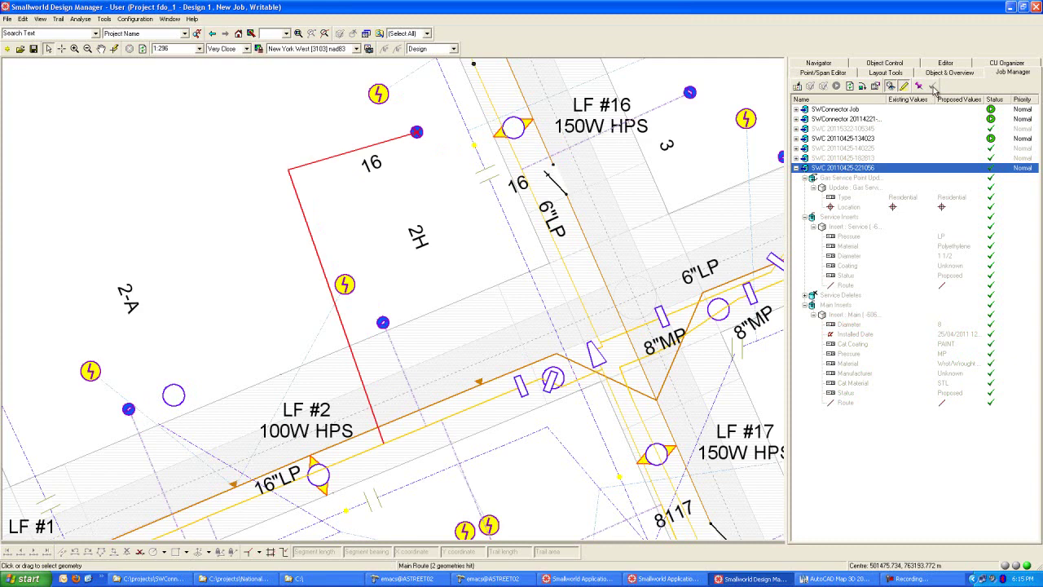
click(796, 168)
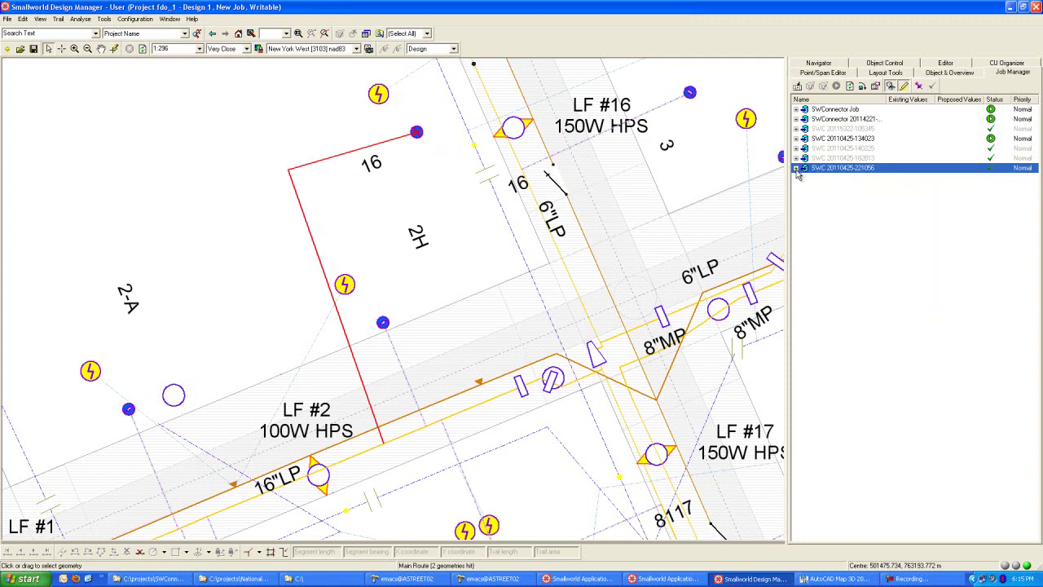
click(904, 86)
click(143, 51)
Step: Examine the attributes of the new service, its gas service point and the new main in the Editor
click(354, 151)
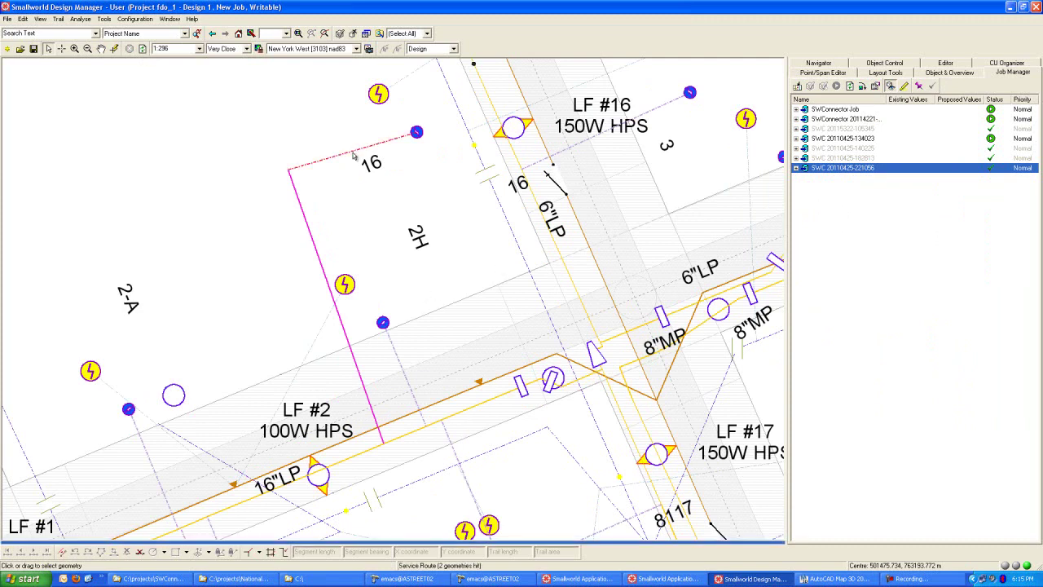
click(950, 65)
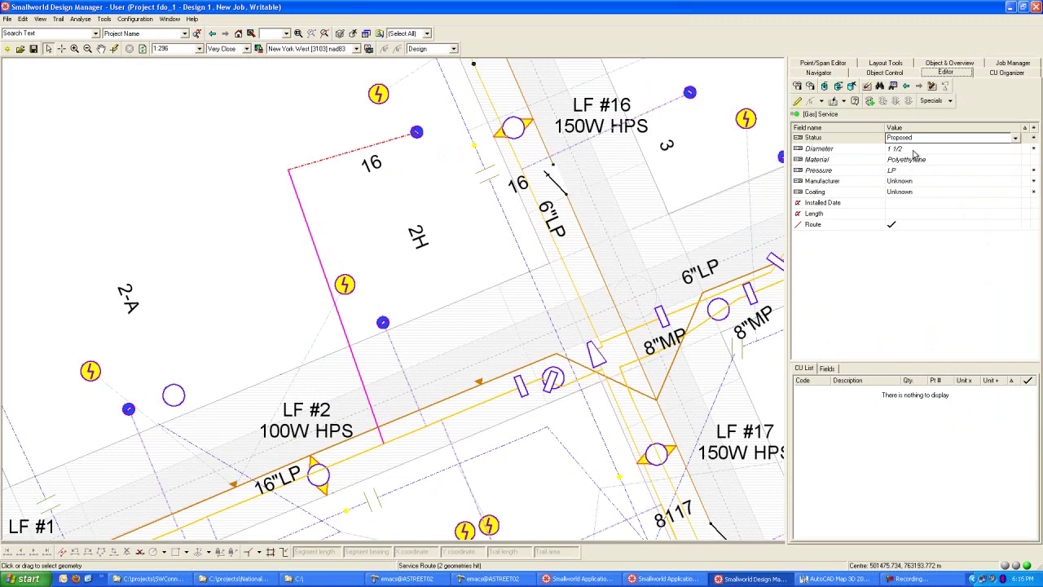
click(379, 145)
click(417, 134)
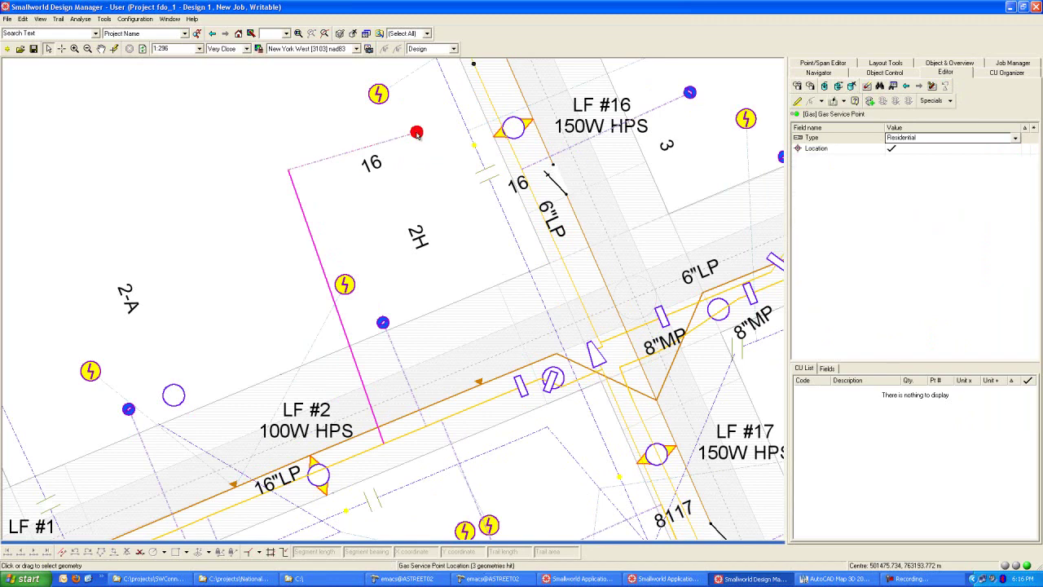
click(315, 241)
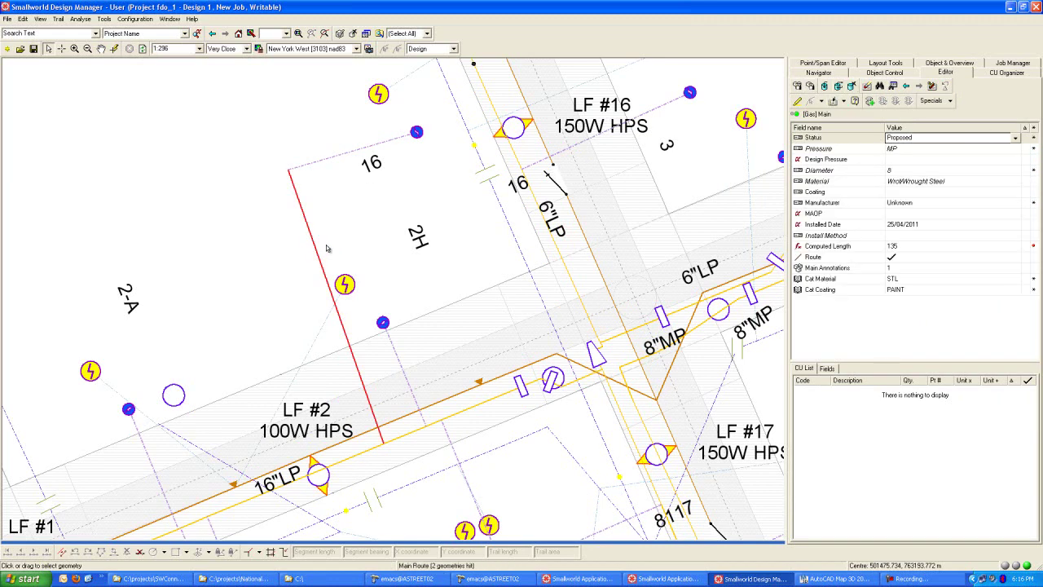
Step: Show the nodes of the [Gas] gas manifold on the map to validate connectivity, and close the manifold editor
click(105, 19)
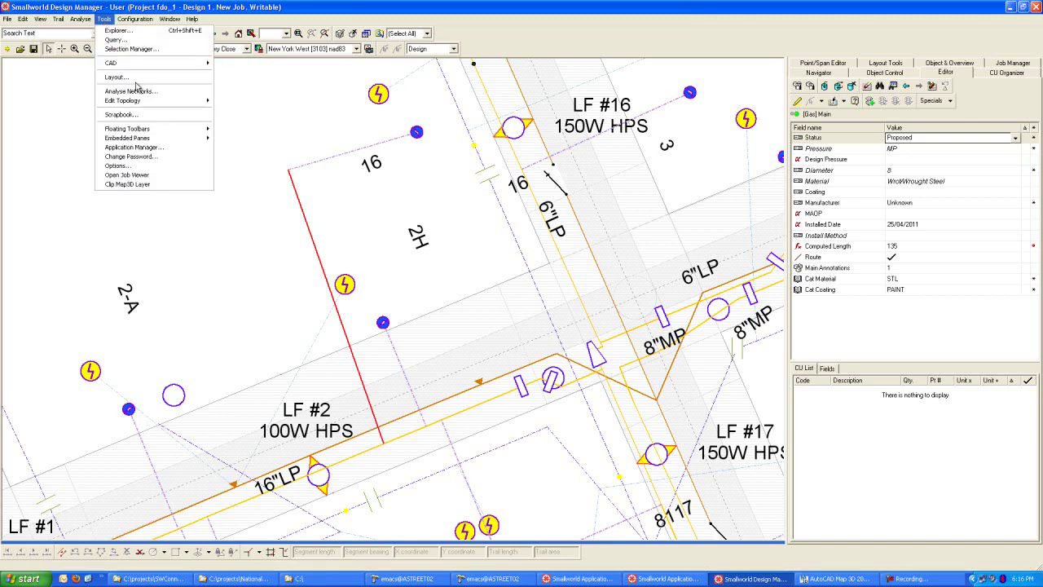
mouse_move(130, 100)
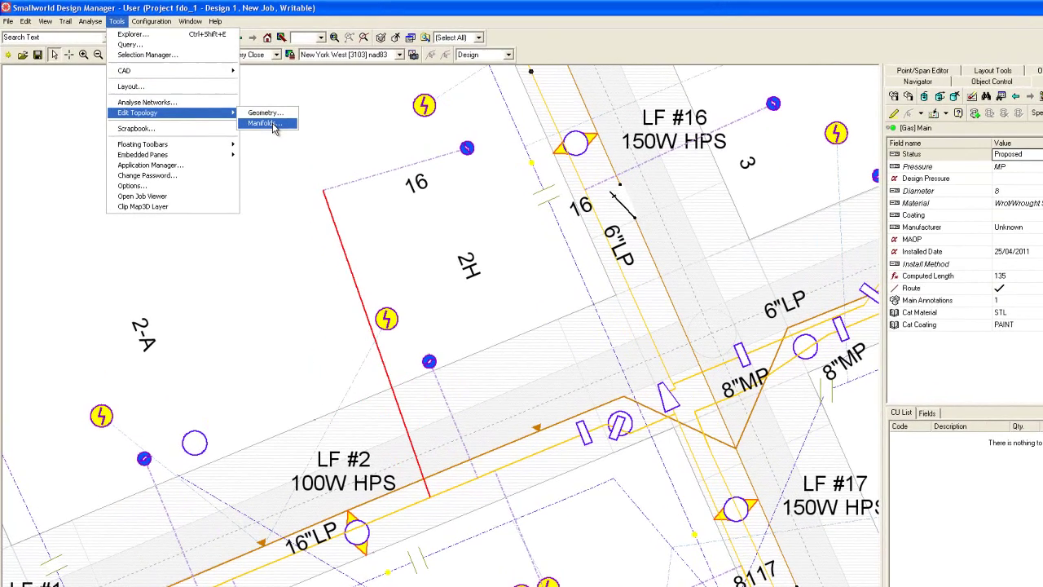
click(236, 109)
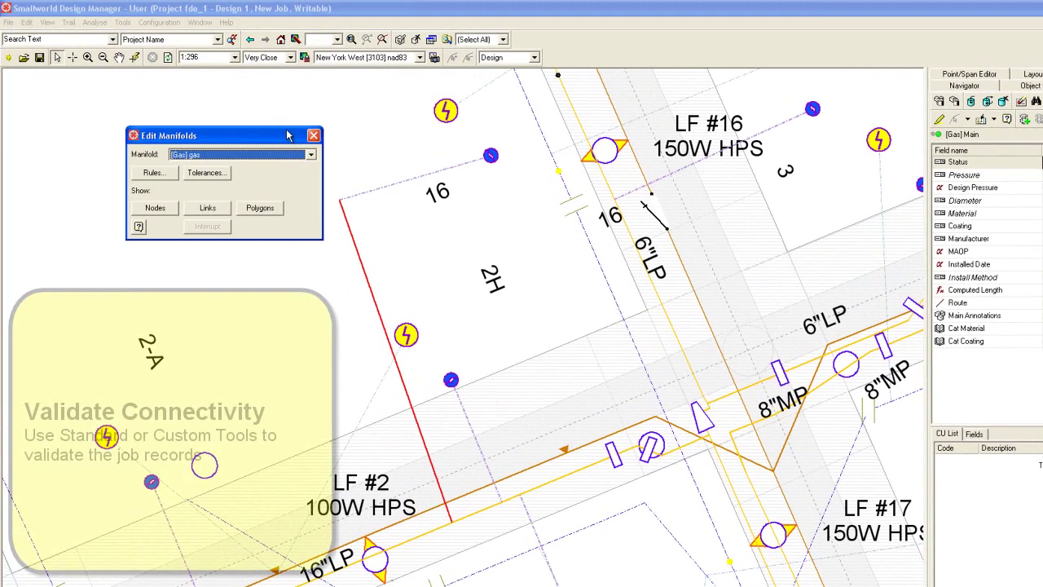
click(160, 211)
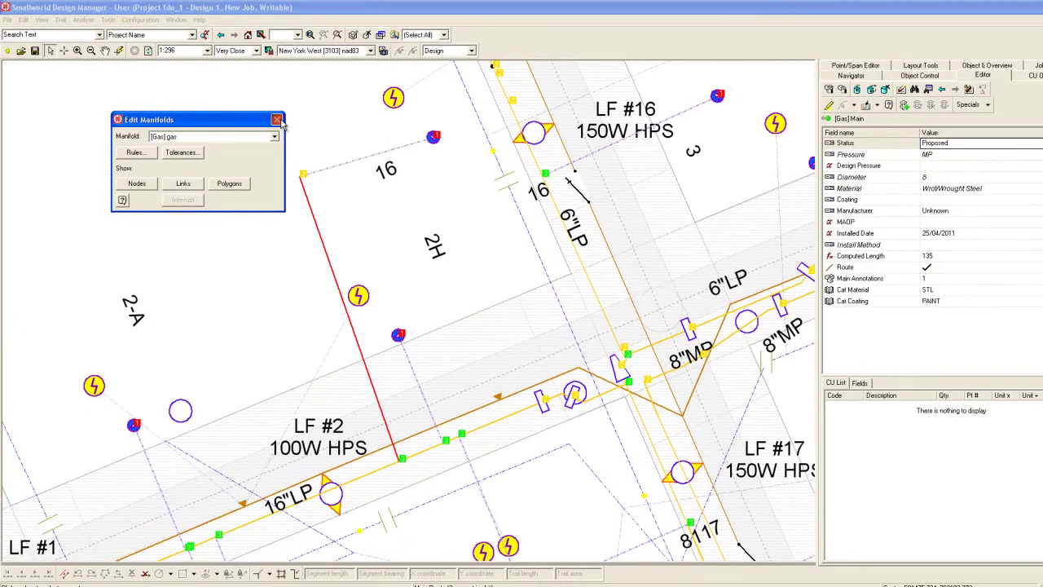
click(312, 134)
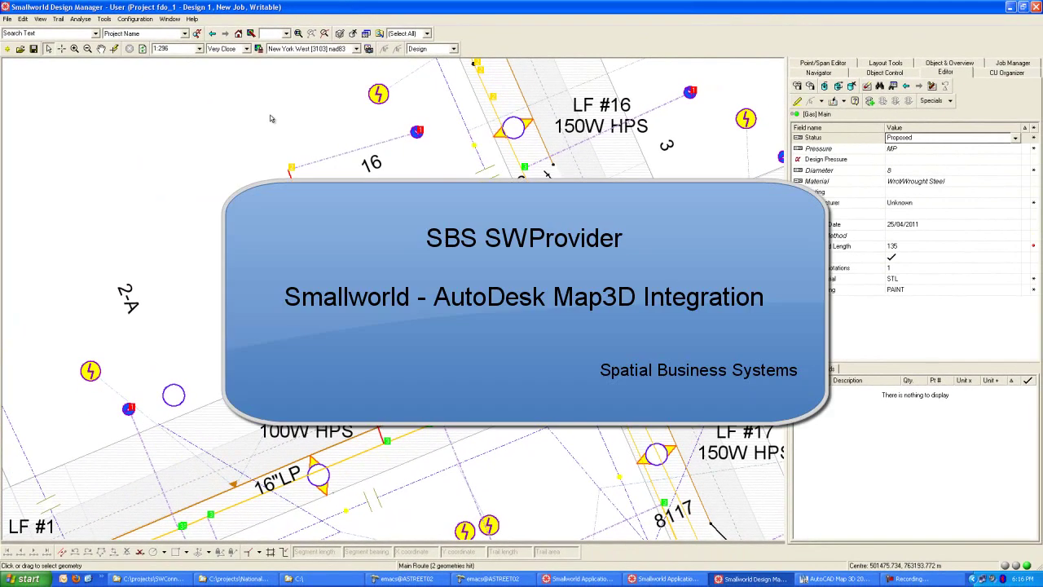